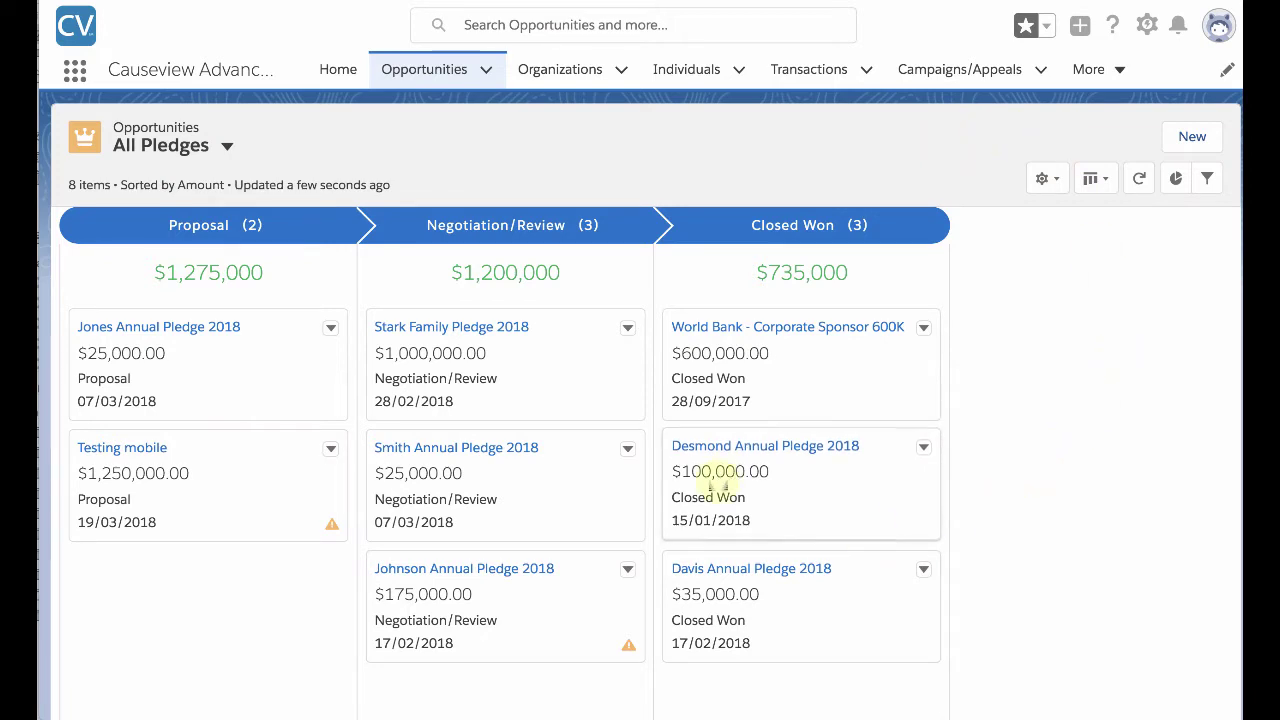
Open the $100,000 Closed Won annual pledge dated 15/01/2018 and examine its donor, campaign source and overdue details.
click(735, 446)
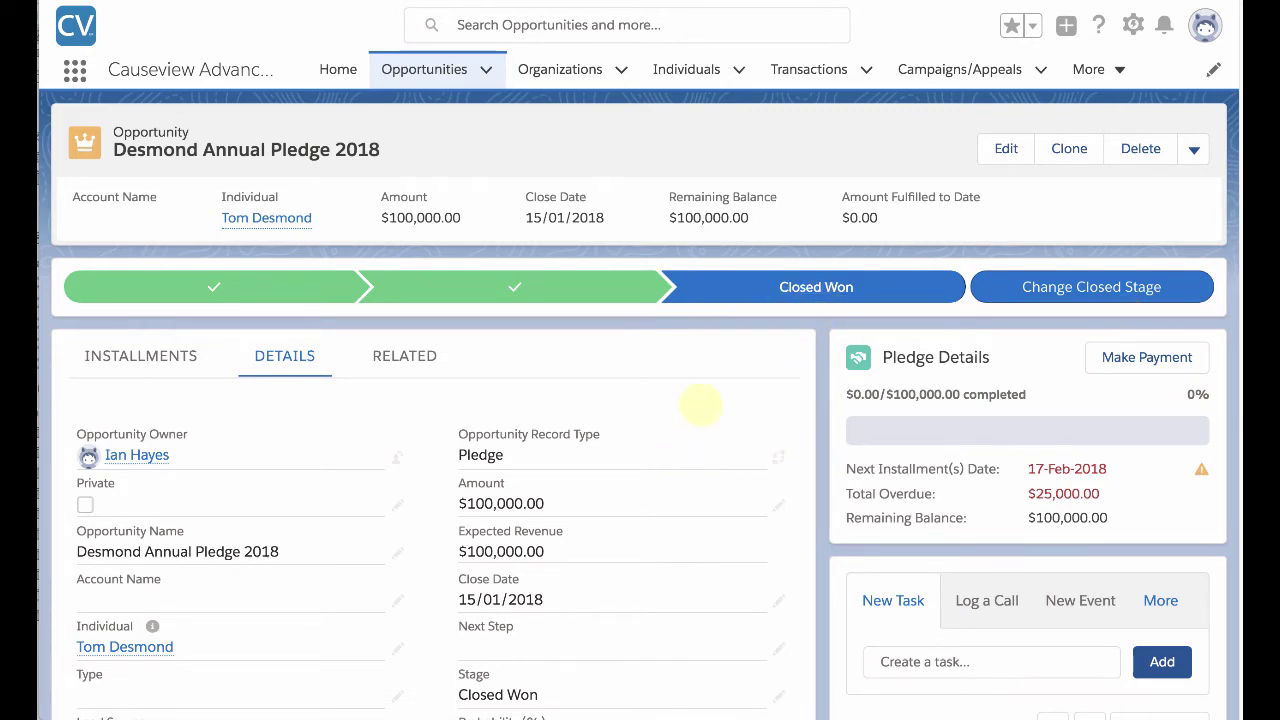
scroll(707, 396, down, 2)
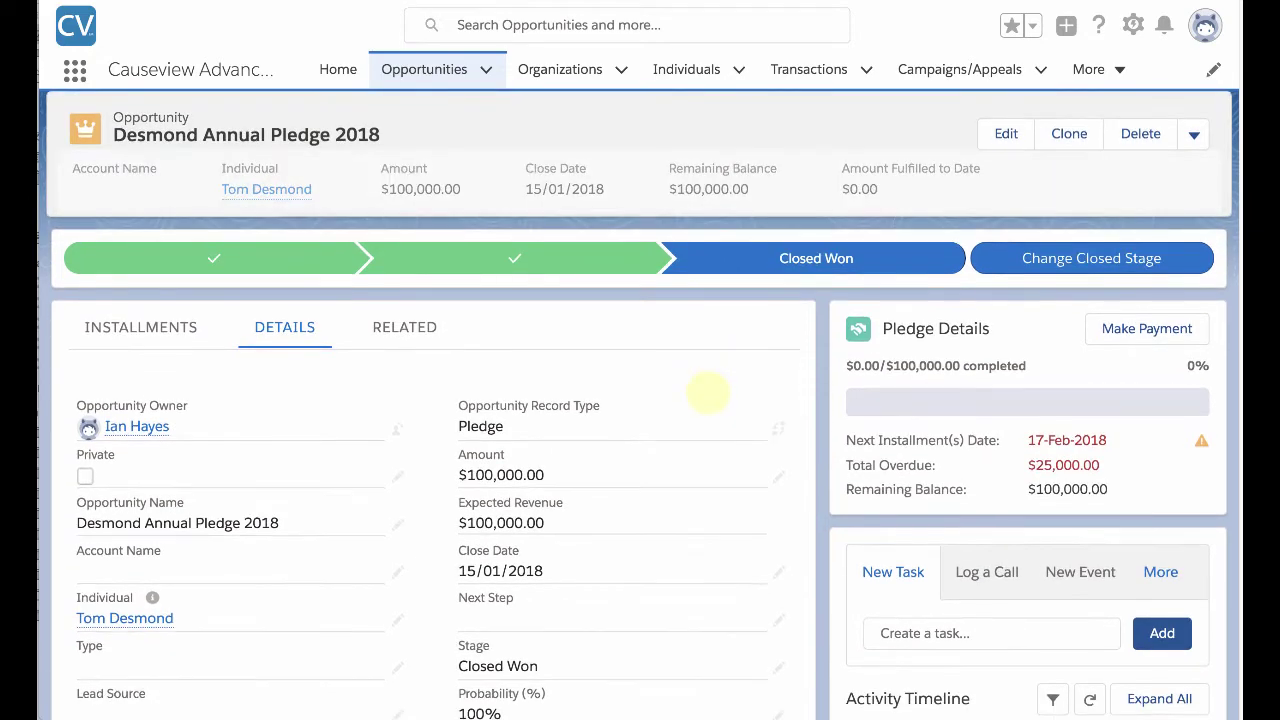
scroll(708, 414, down, 1)
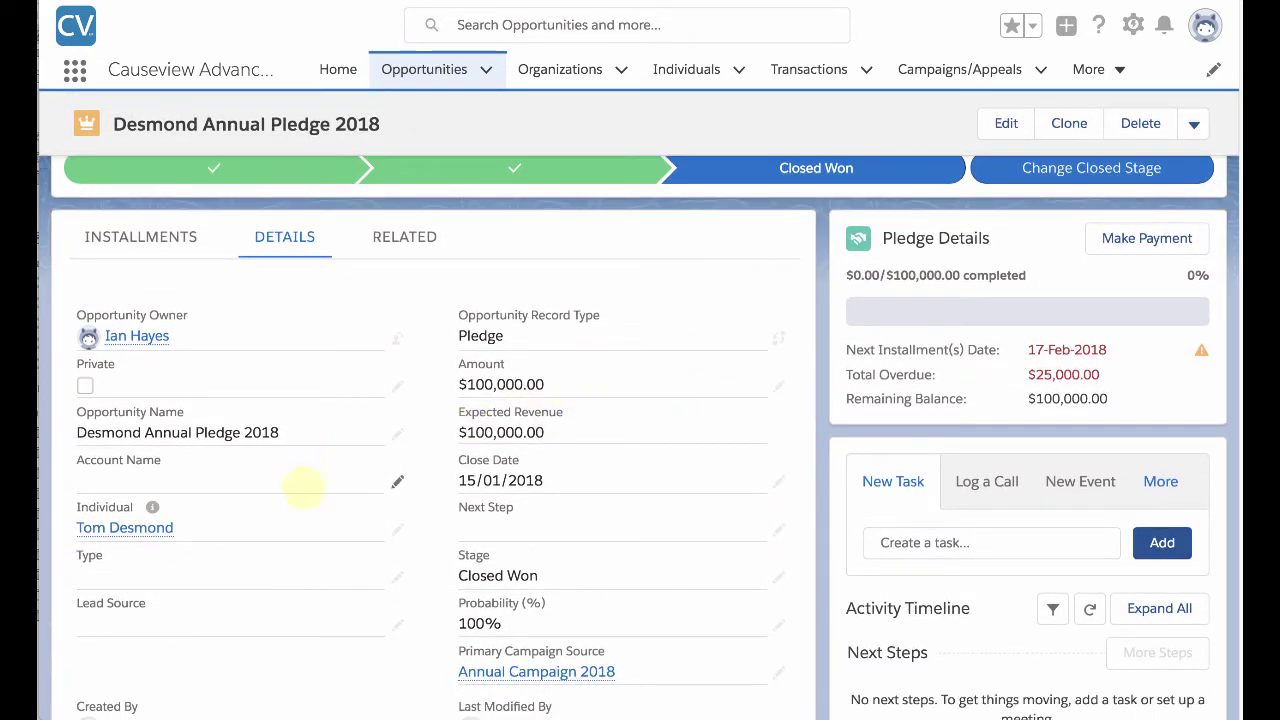
mouse_move(155, 525)
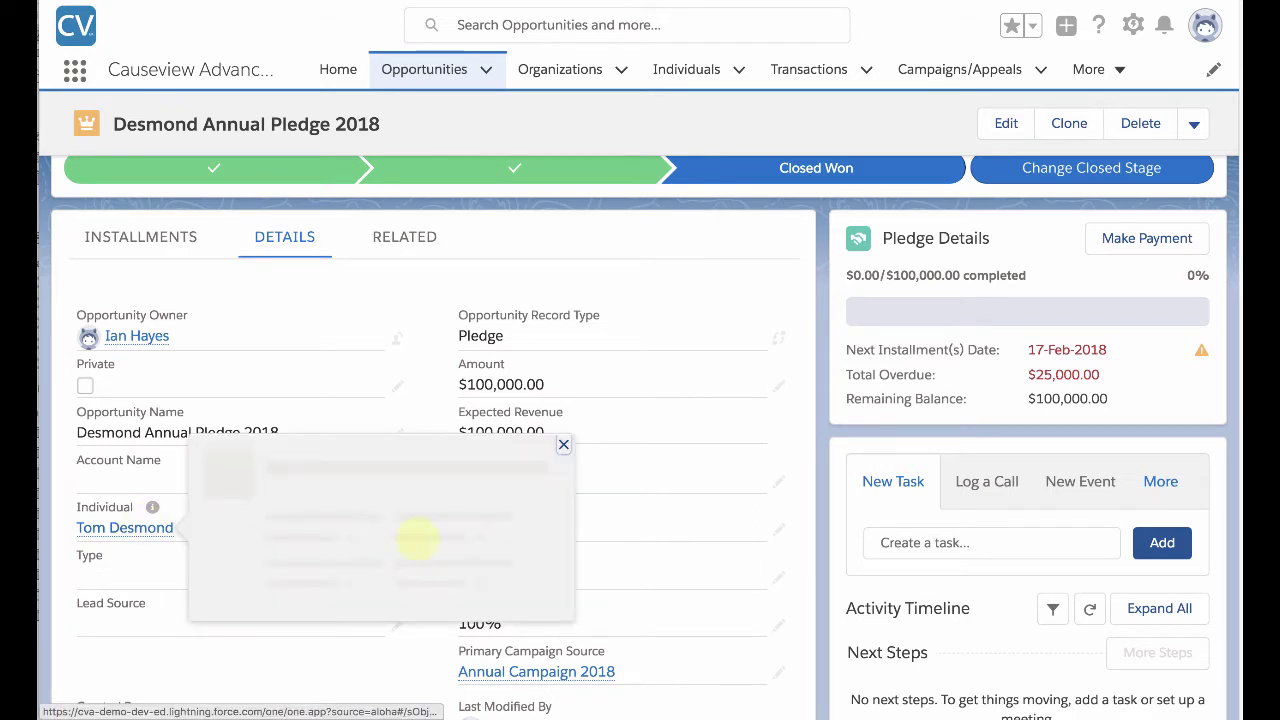
scroll(730, 475, down, 1)
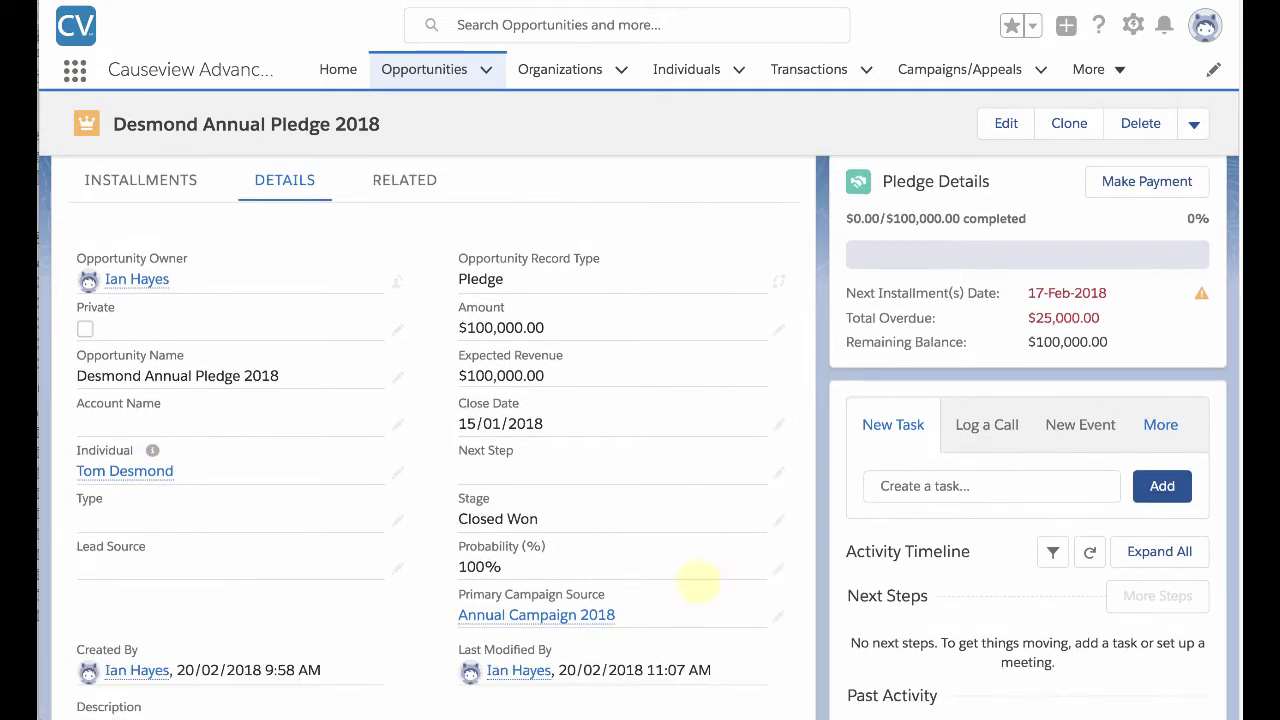
mouse_move(528, 615)
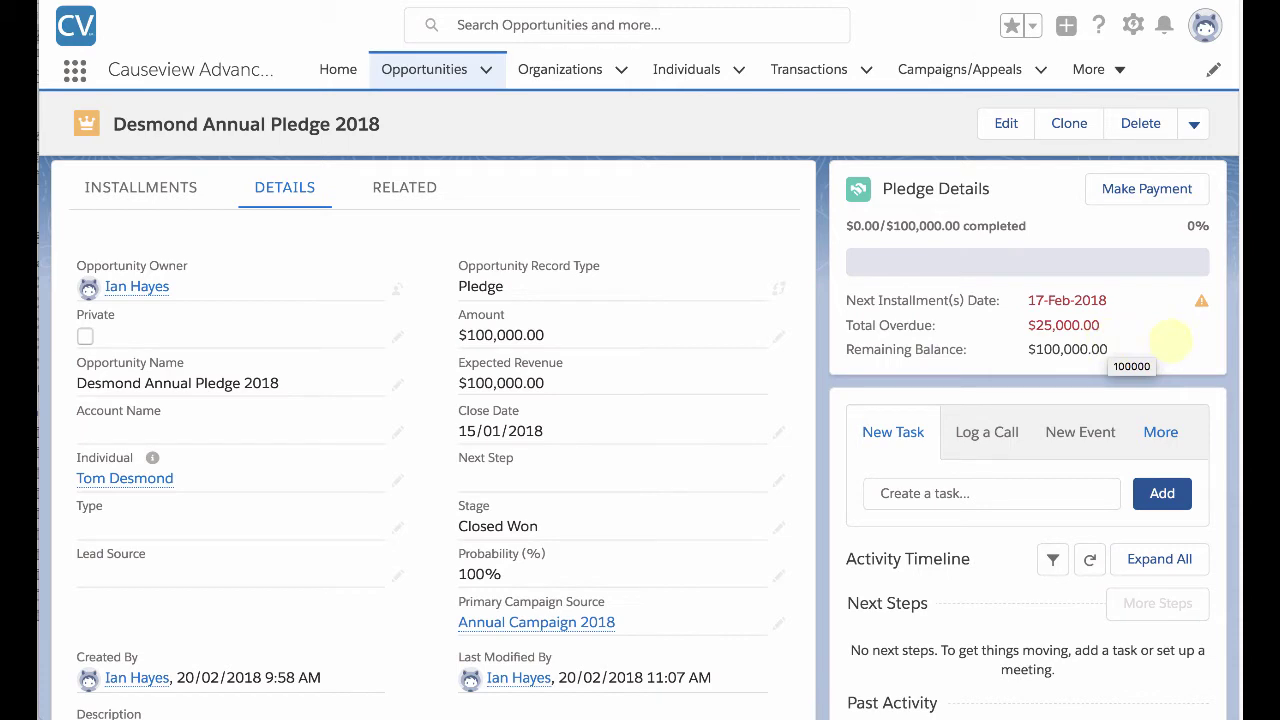
Read the comments on the call logged in the pledge's past activity, and return to the pledge record.
scroll(1172, 337, down, 3)
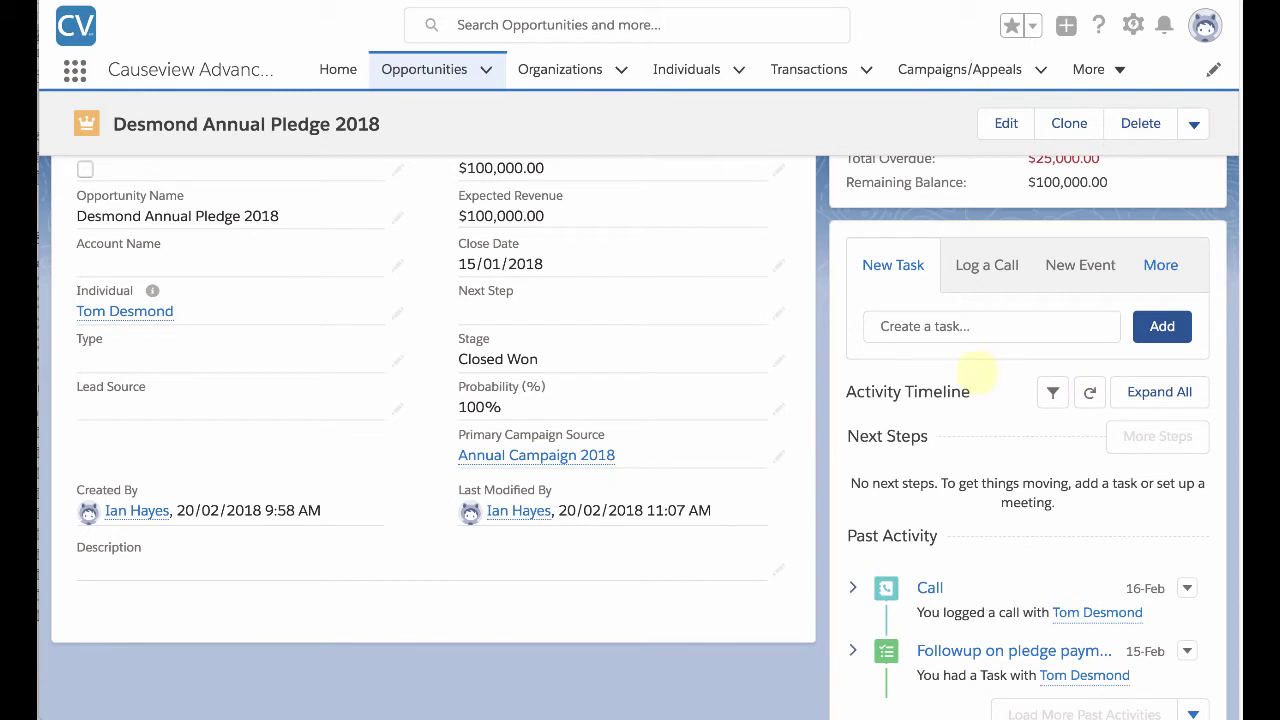
scroll(985, 372, down, 2)
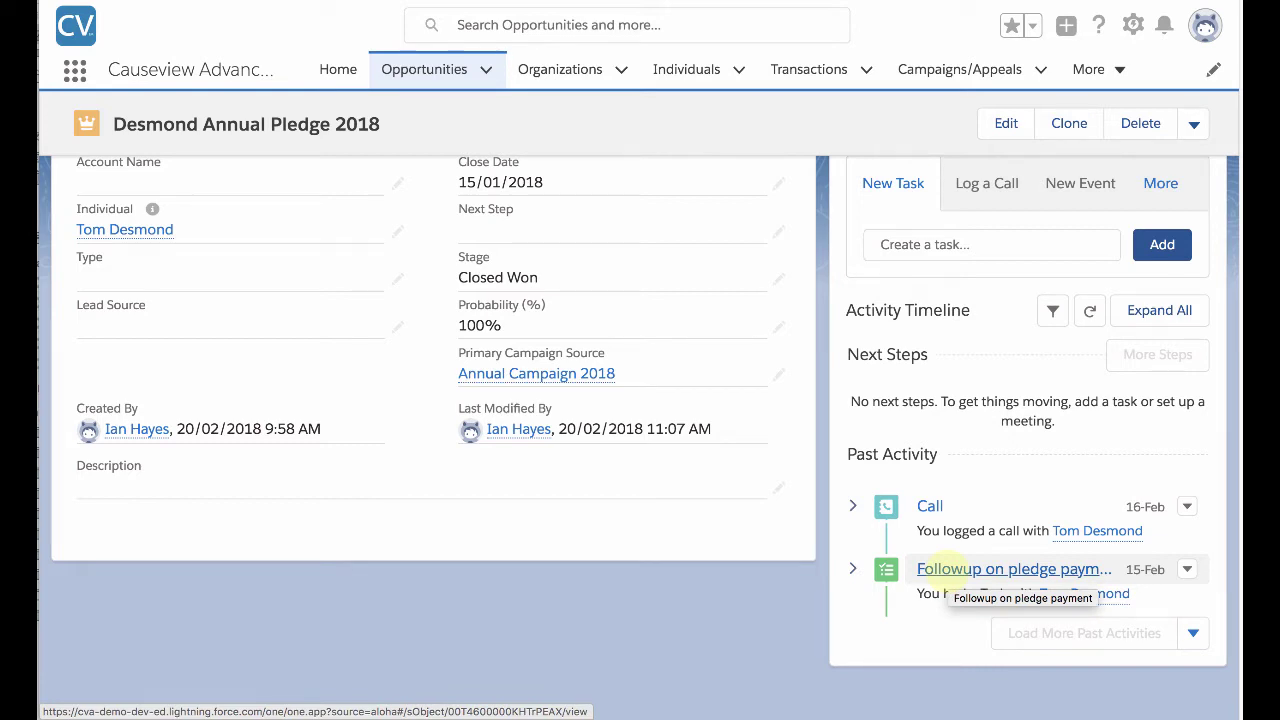
click(929, 506)
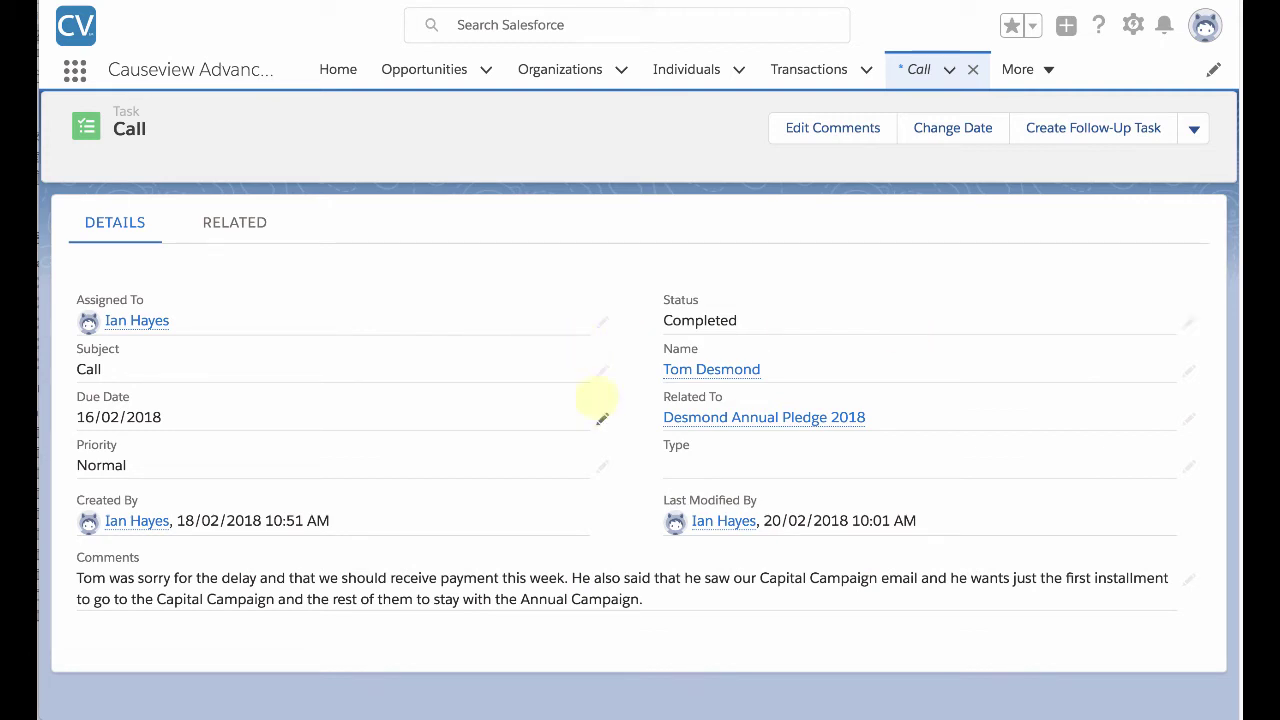
click(752, 417)
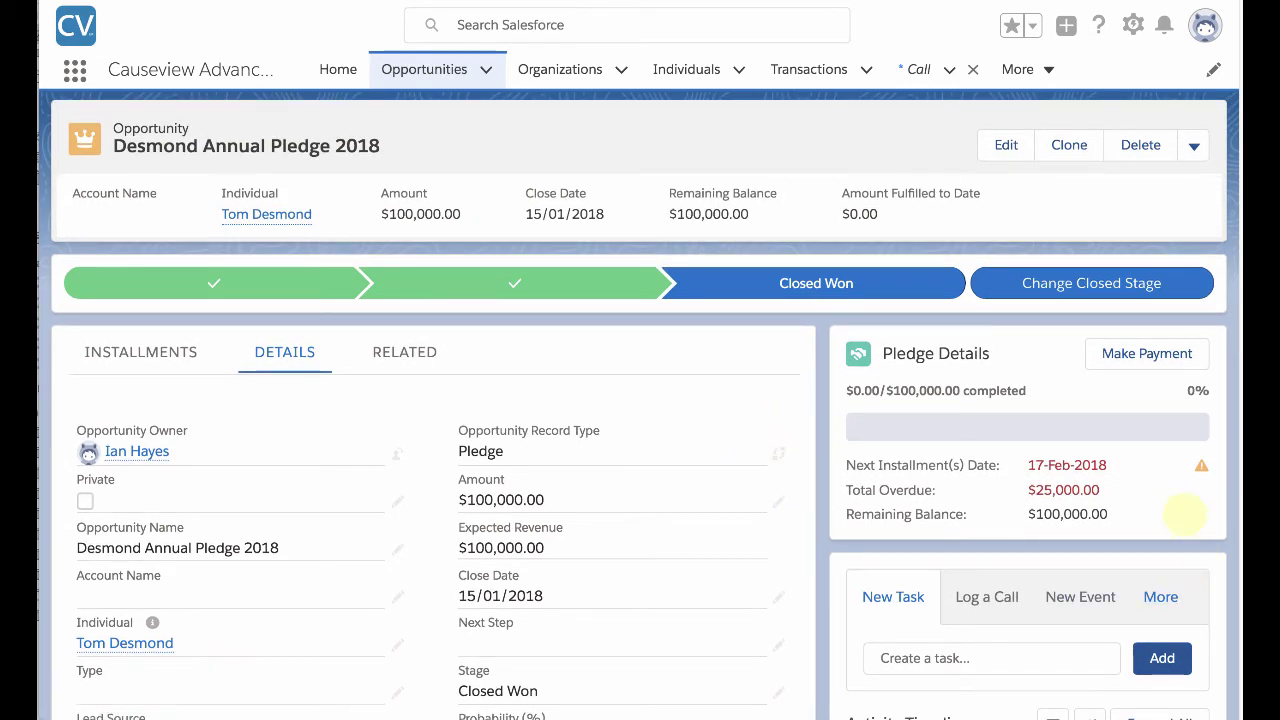
Start a payment on the pledge and set its donor to the Donor Advised Fund account instead of the contact.
click(1145, 352)
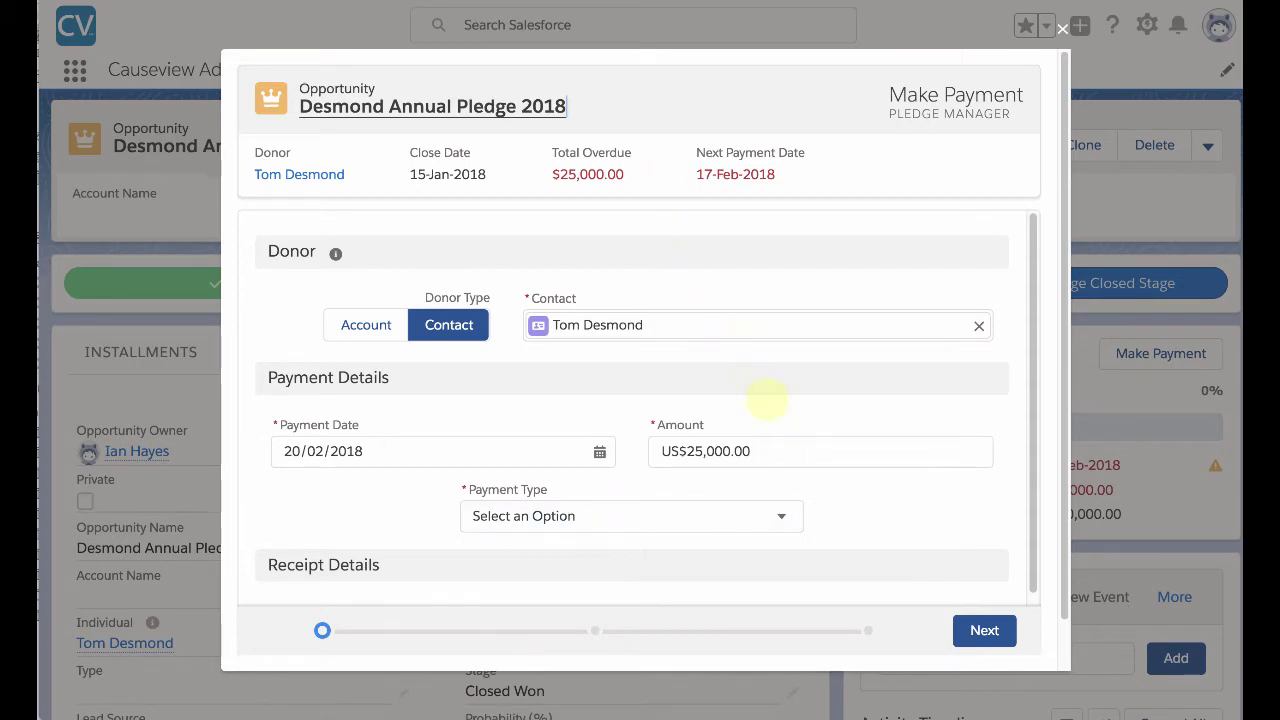
scroll(826, 446, down, 1)
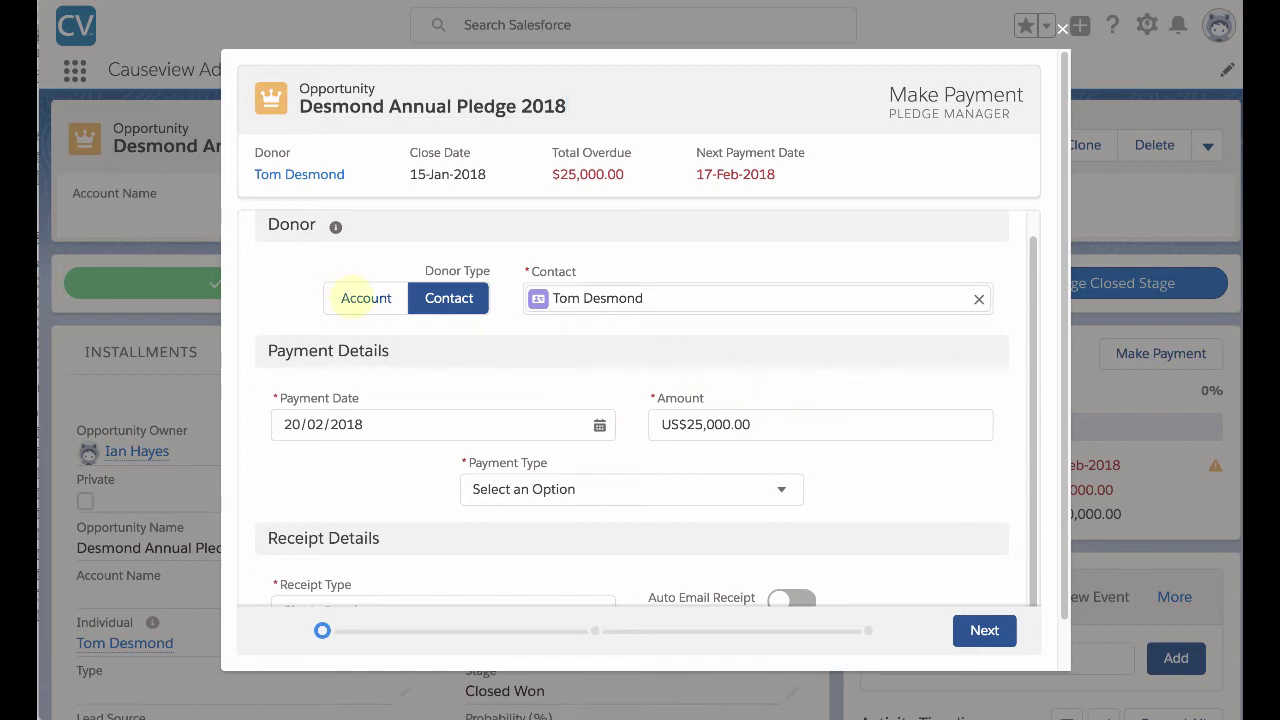
click(355, 297)
click(614, 298)
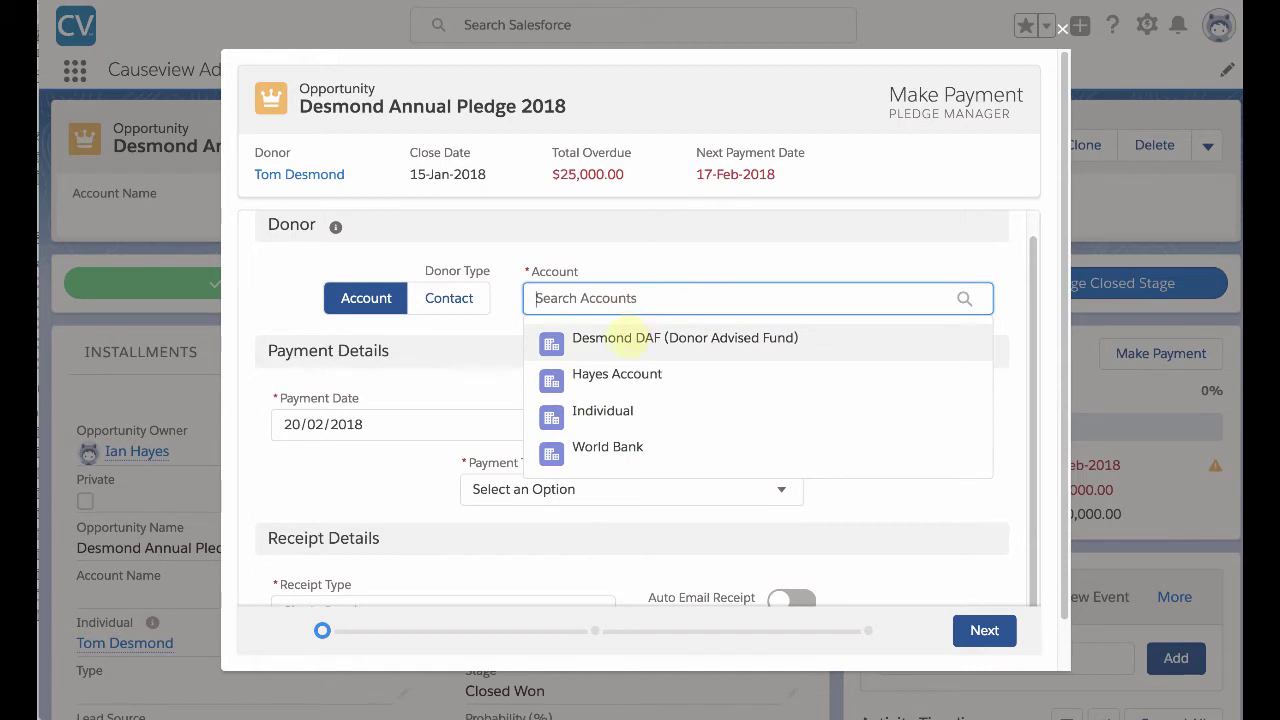
click(625, 337)
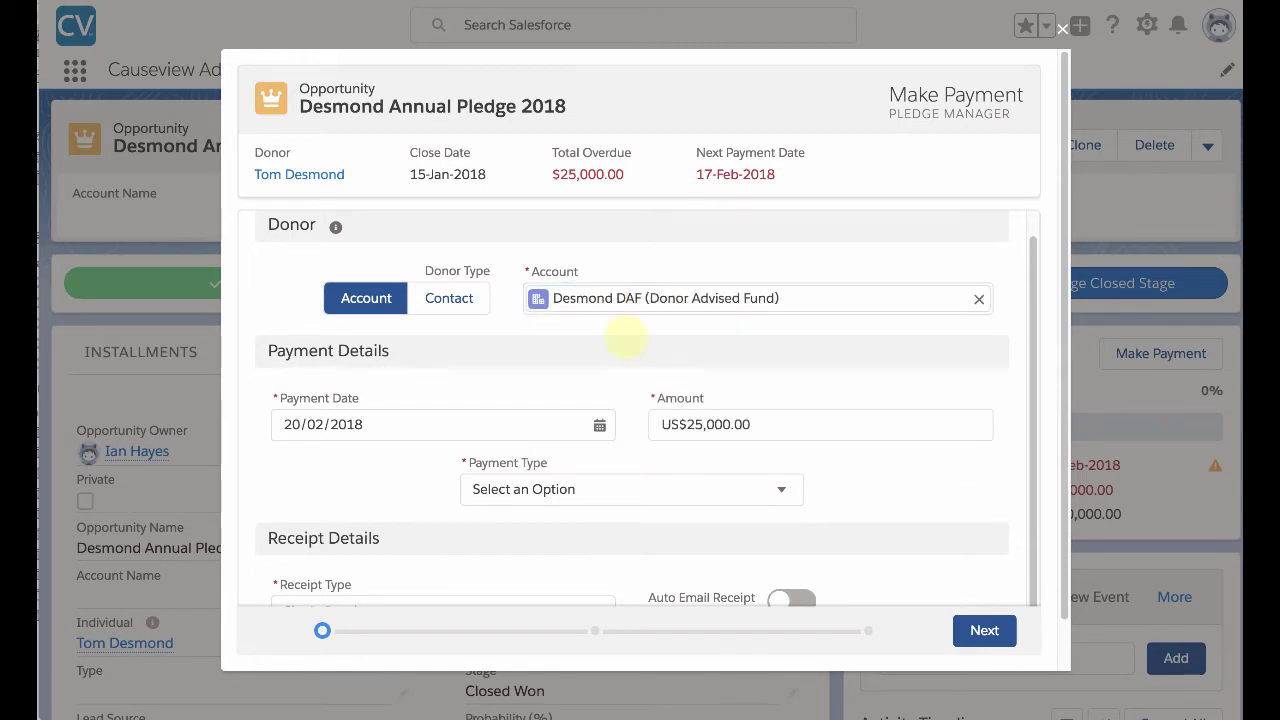
Set the payment type to Check, enter the check number and date the check today, 20/02/2018.
scroll(620, 346, down, 1)
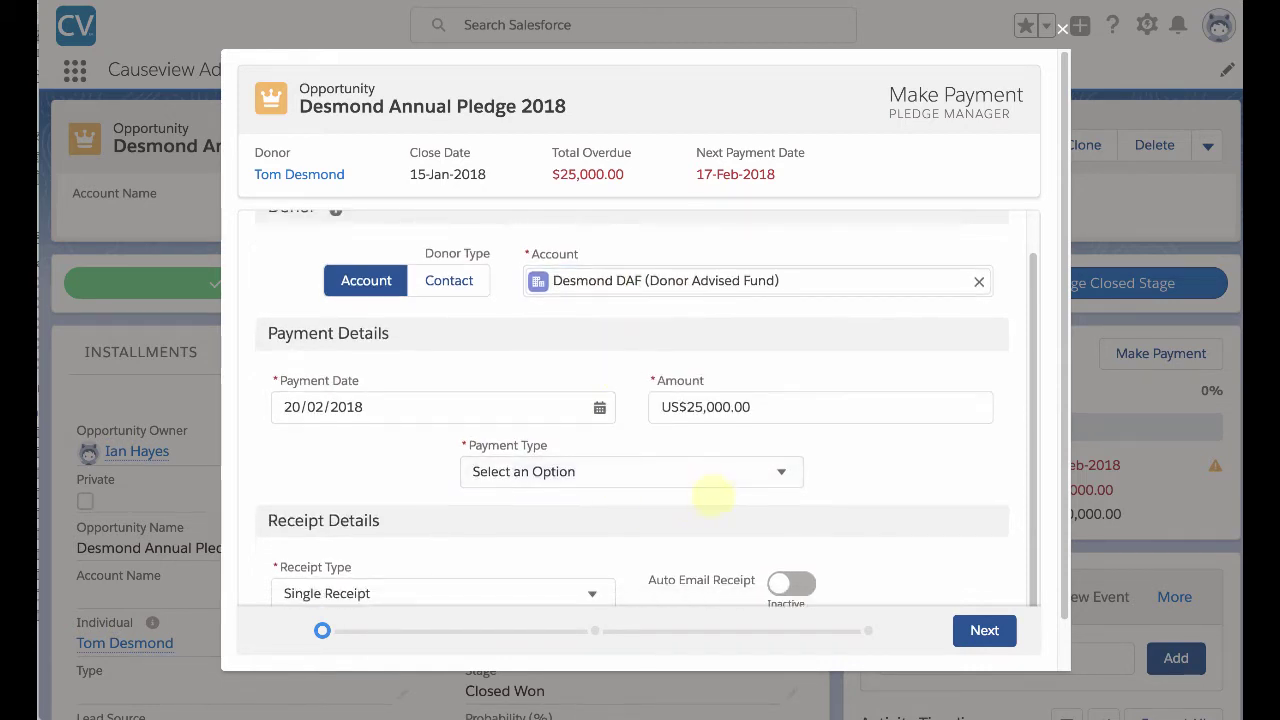
scroll(777, 414, down, 3)
click(778, 420)
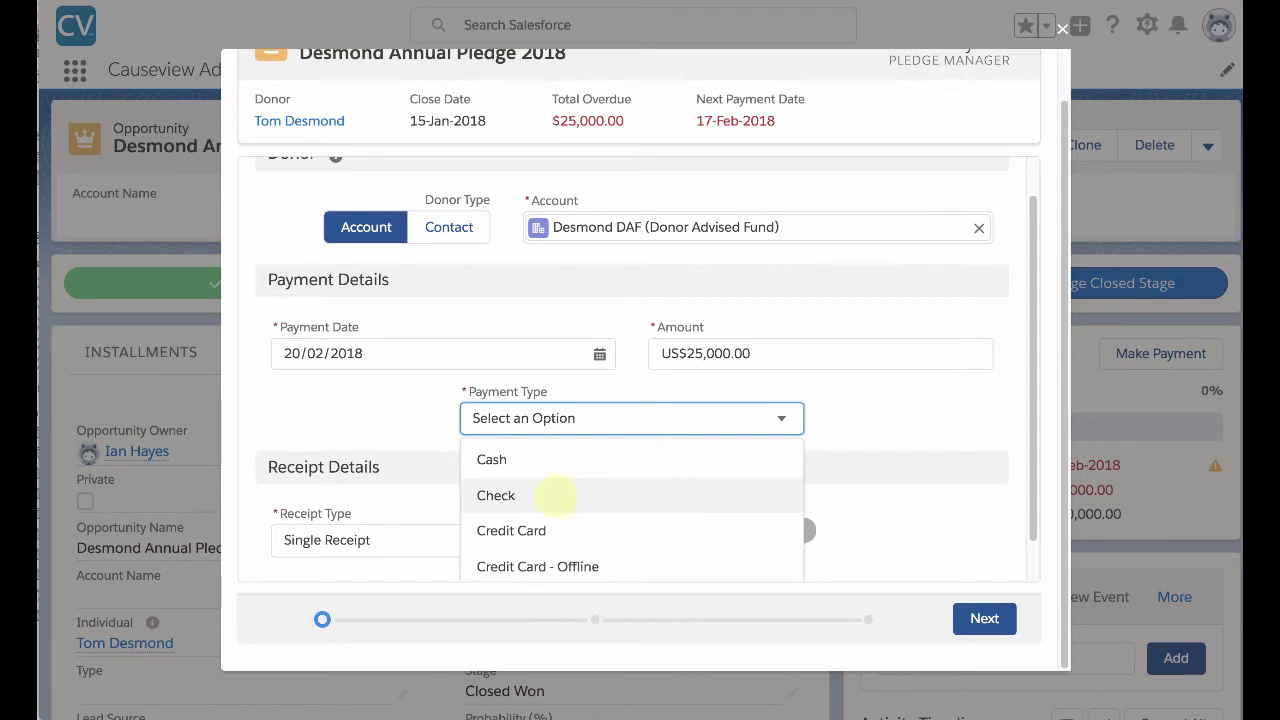
click(505, 495)
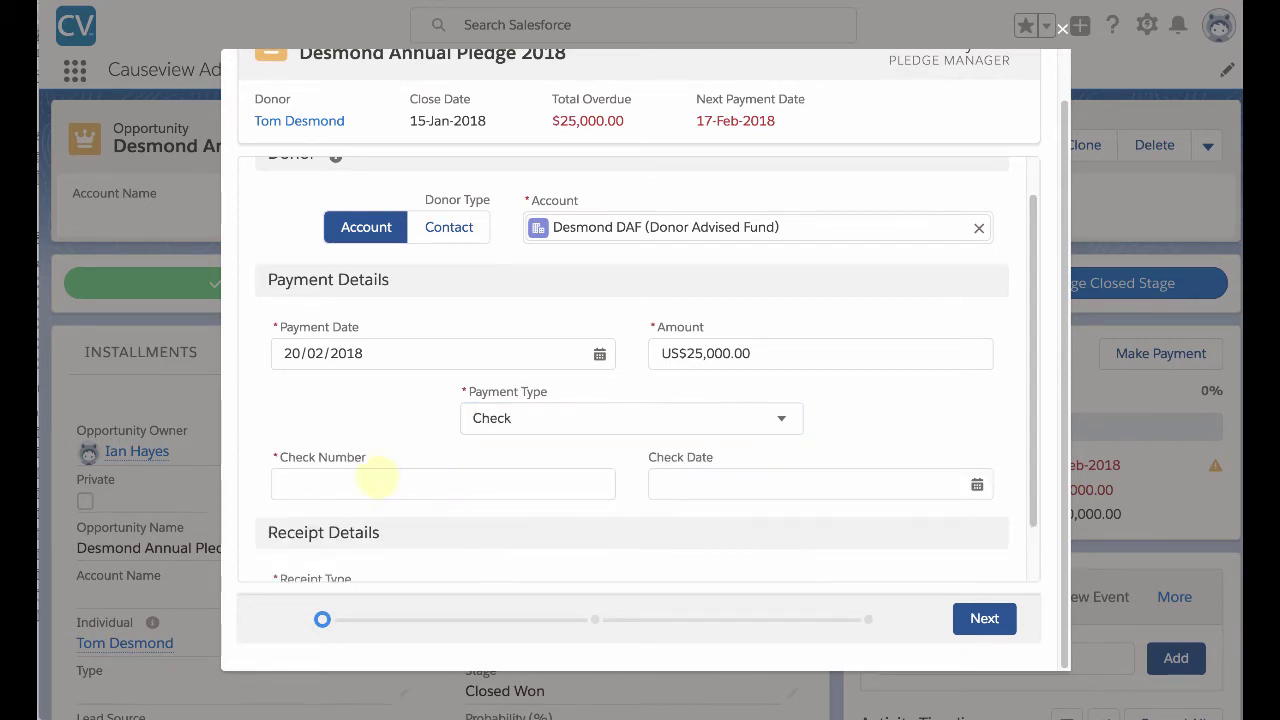
click(370, 480)
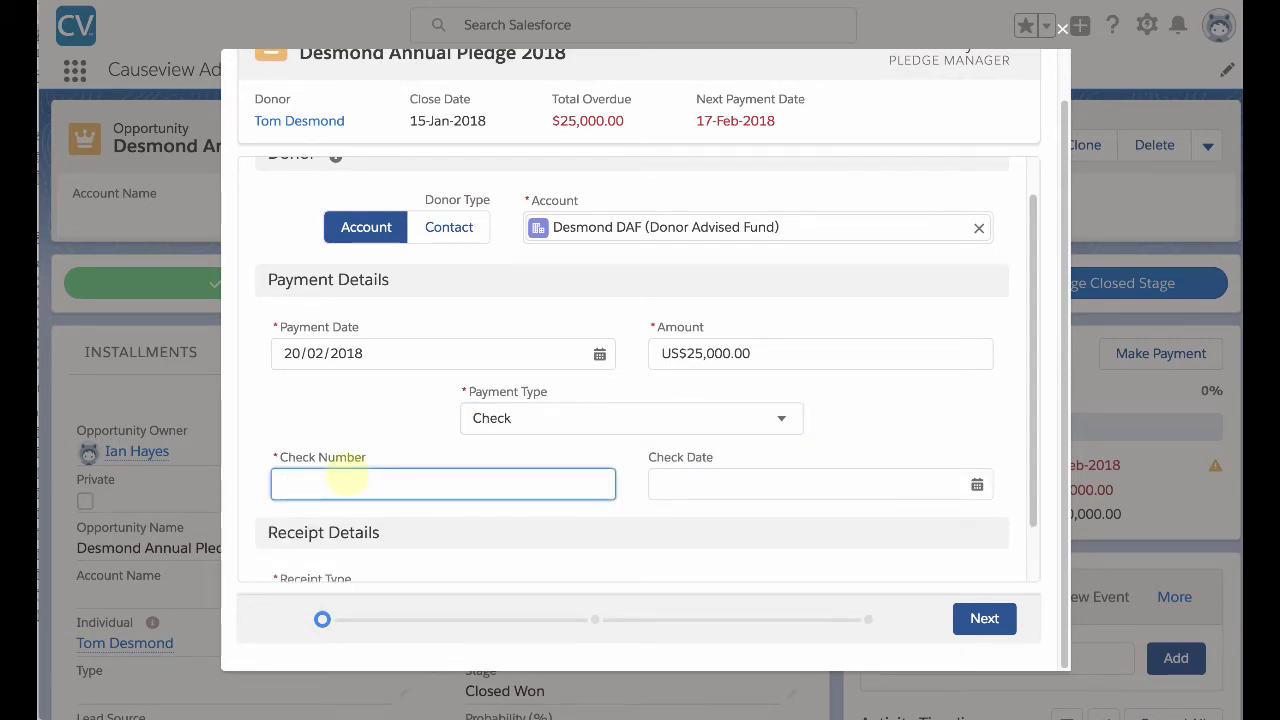
text(1234)
click(730, 486)
scroll(740, 495, down, 2)
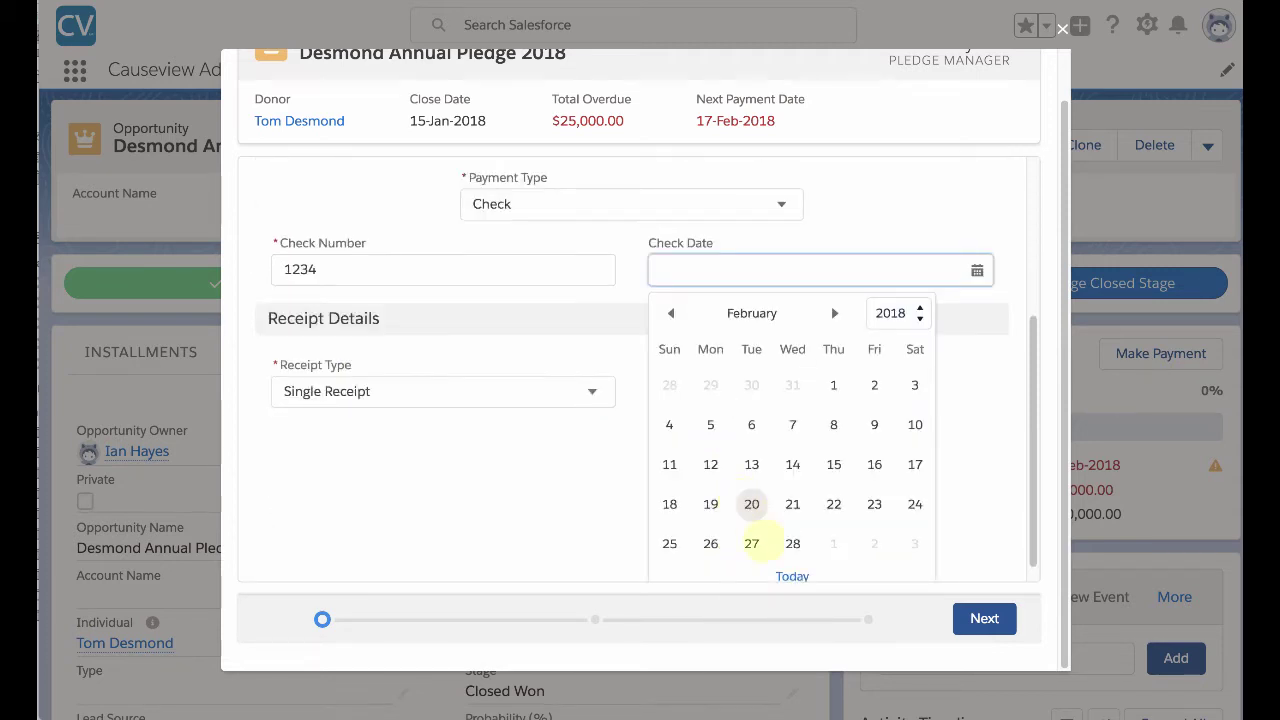
click(792, 576)
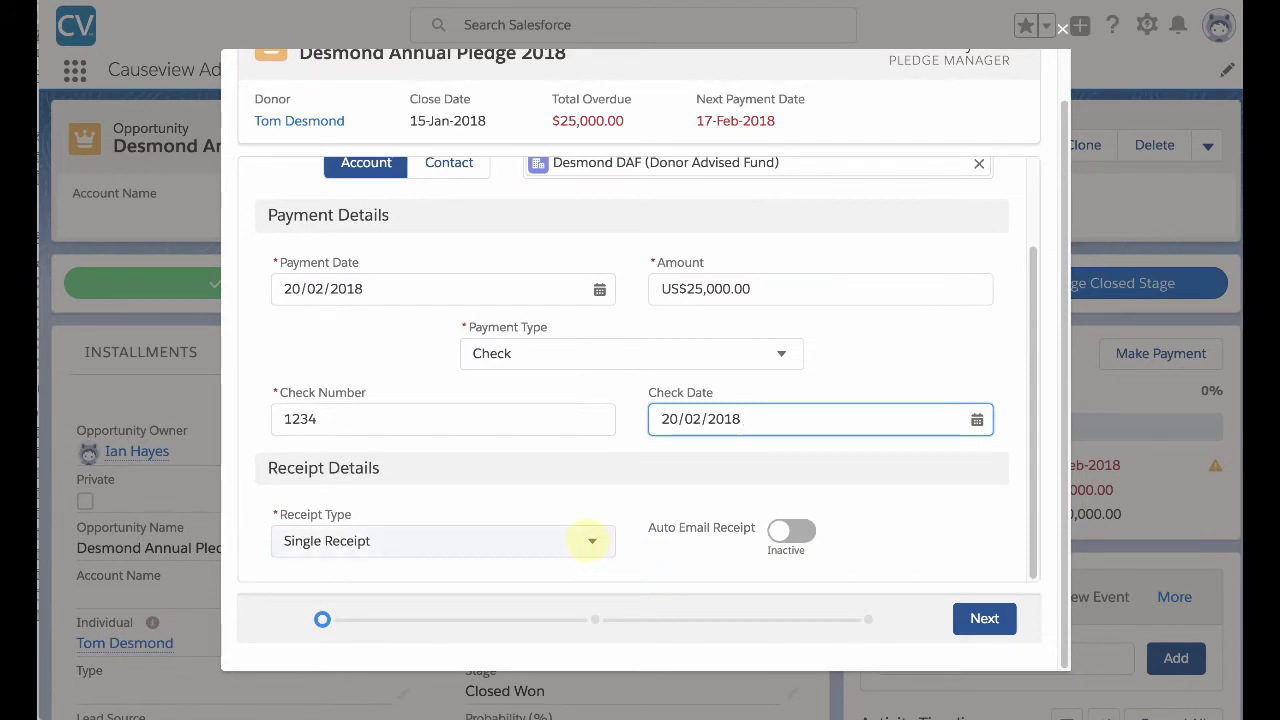
Choose Consolidated Receipt as the receipt type and continue to the allocation details.
click(592, 541)
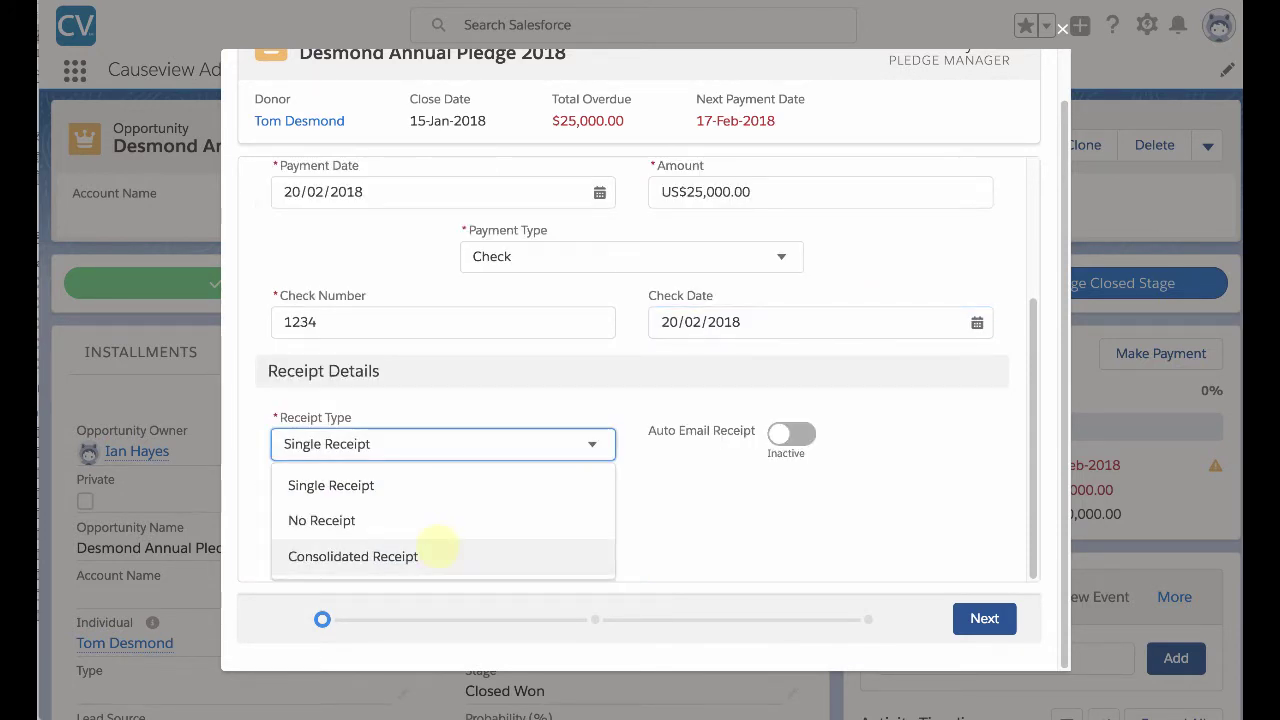
click(423, 554)
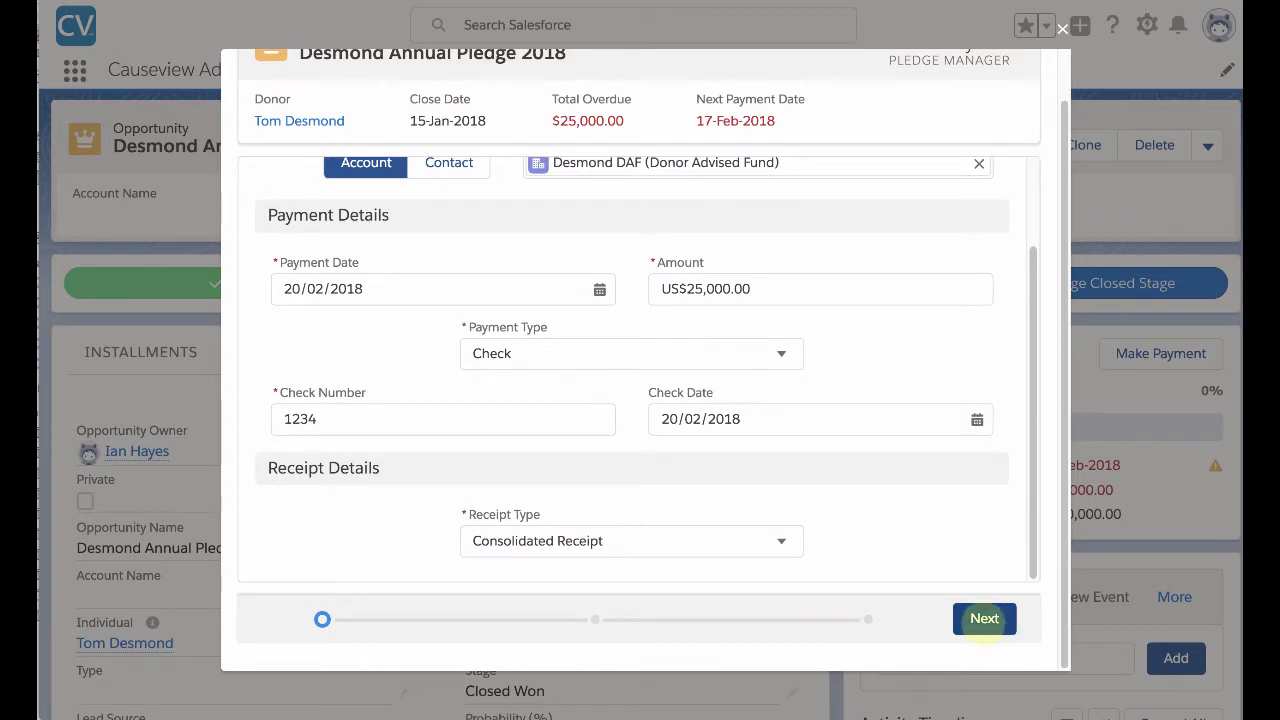
click(984, 618)
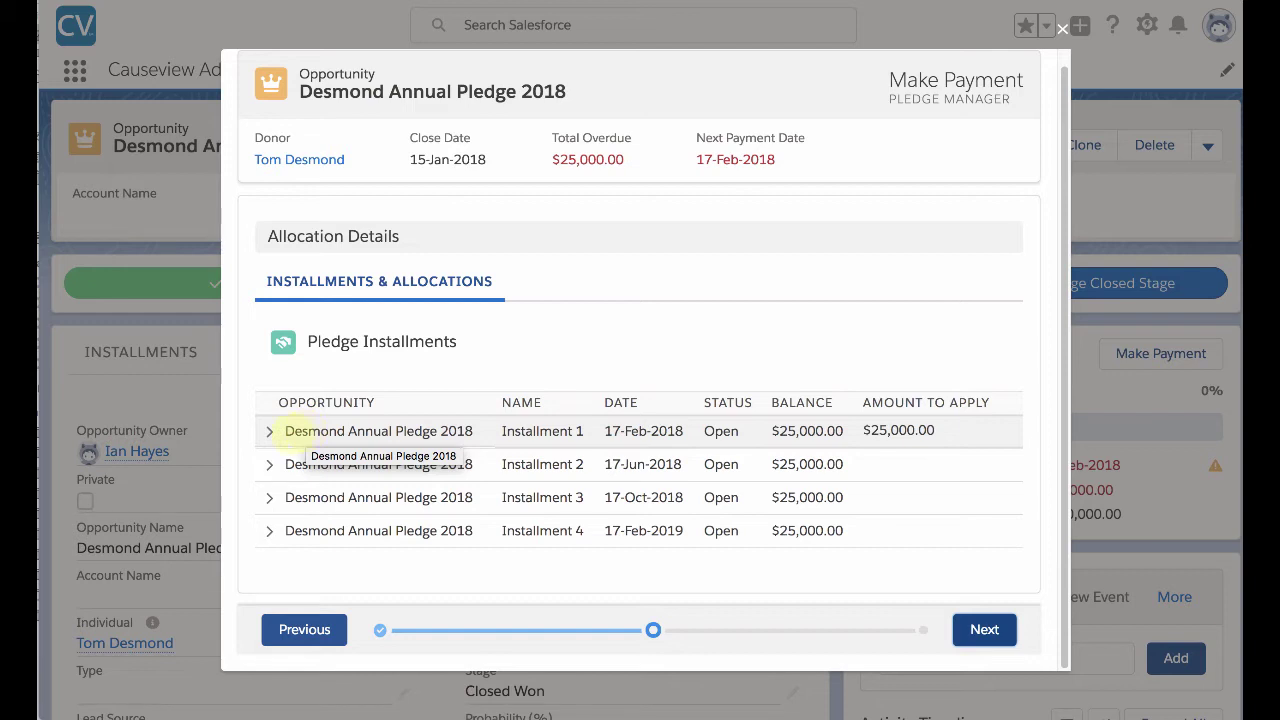
Reallocate Installment 1 to the 2018 Capital - Spring Appeal and the Capital Fund 2018 - restricted fund.
click(270, 431)
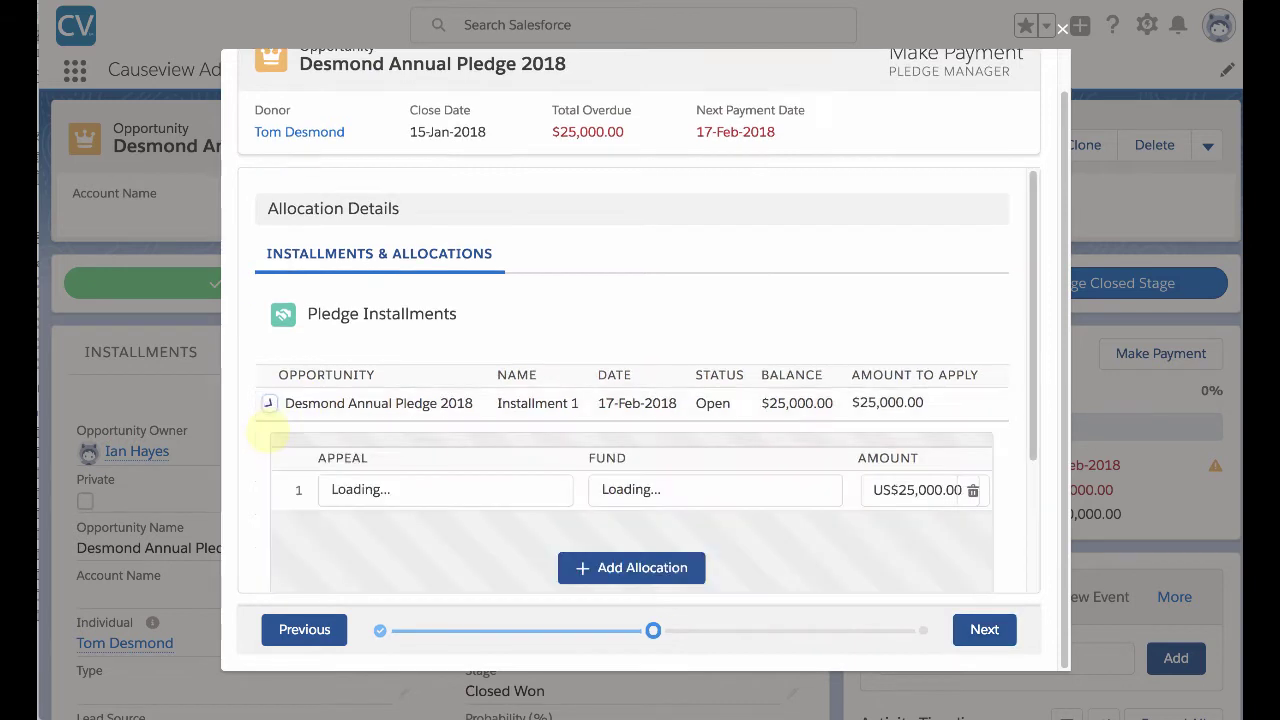
scroll(292, 428, down, 3)
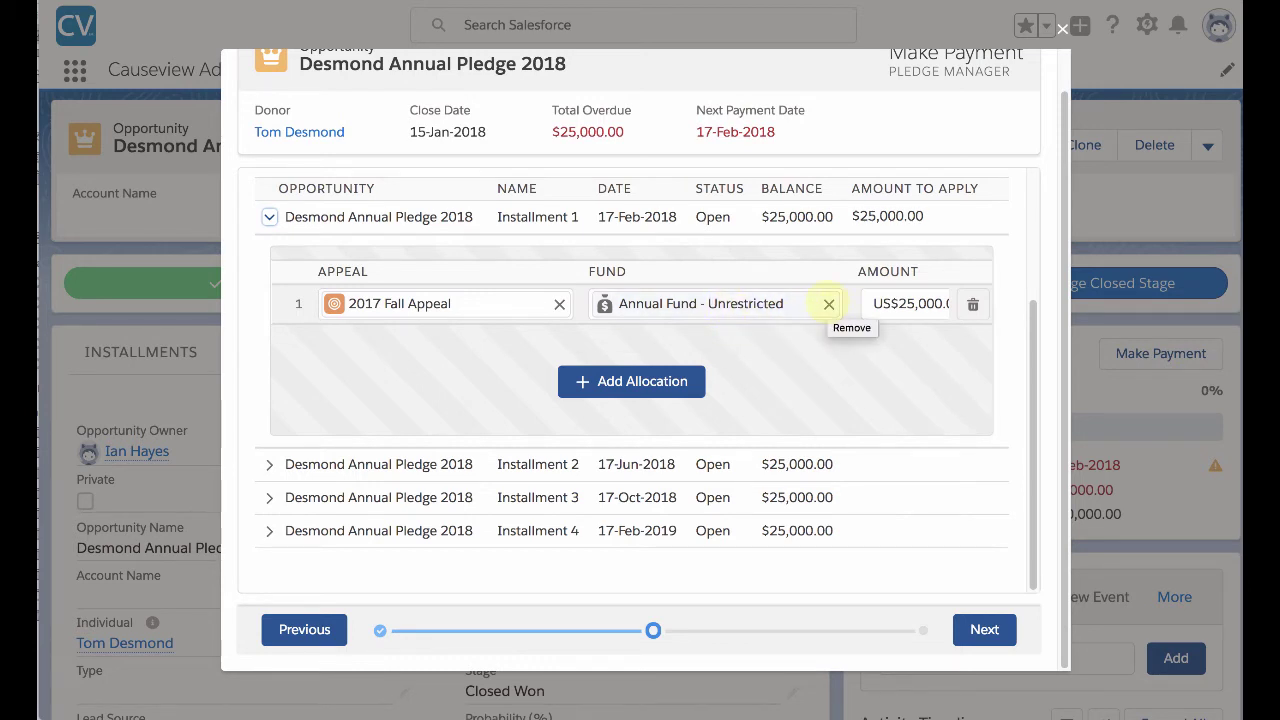
click(829, 304)
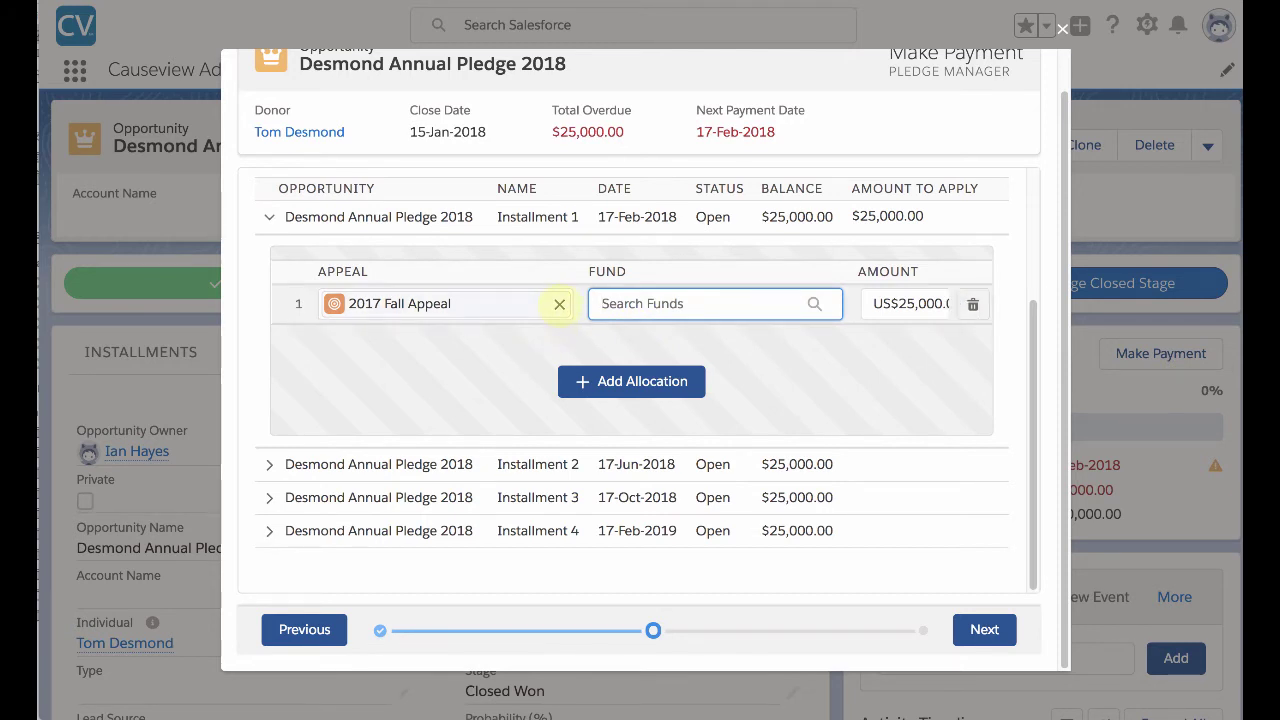
click(558, 303)
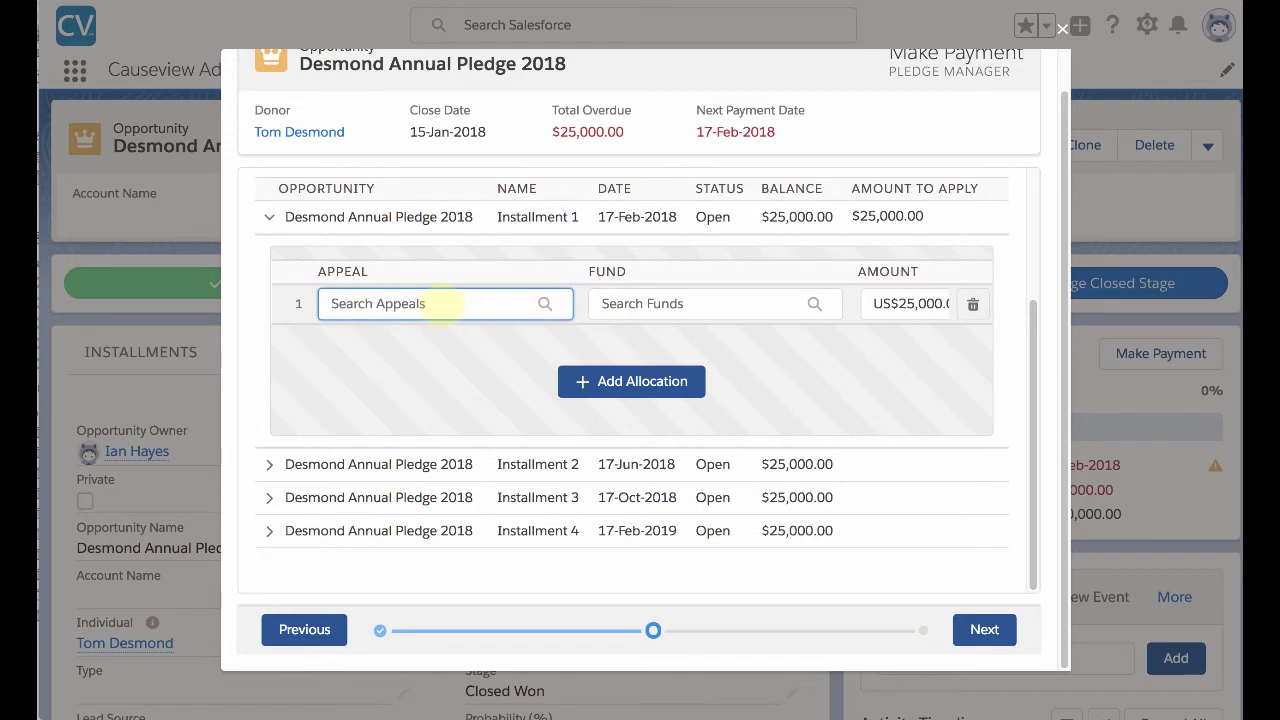
click(443, 305)
scroll(443, 303, down, 2)
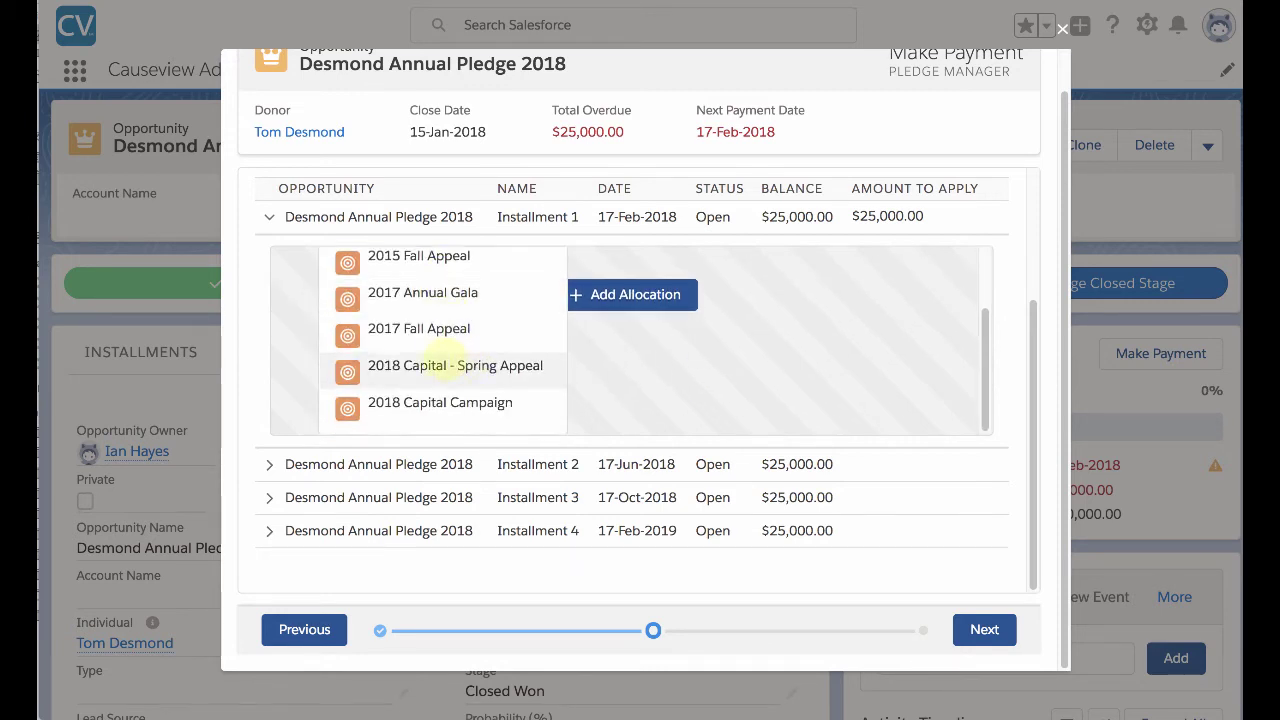
click(425, 362)
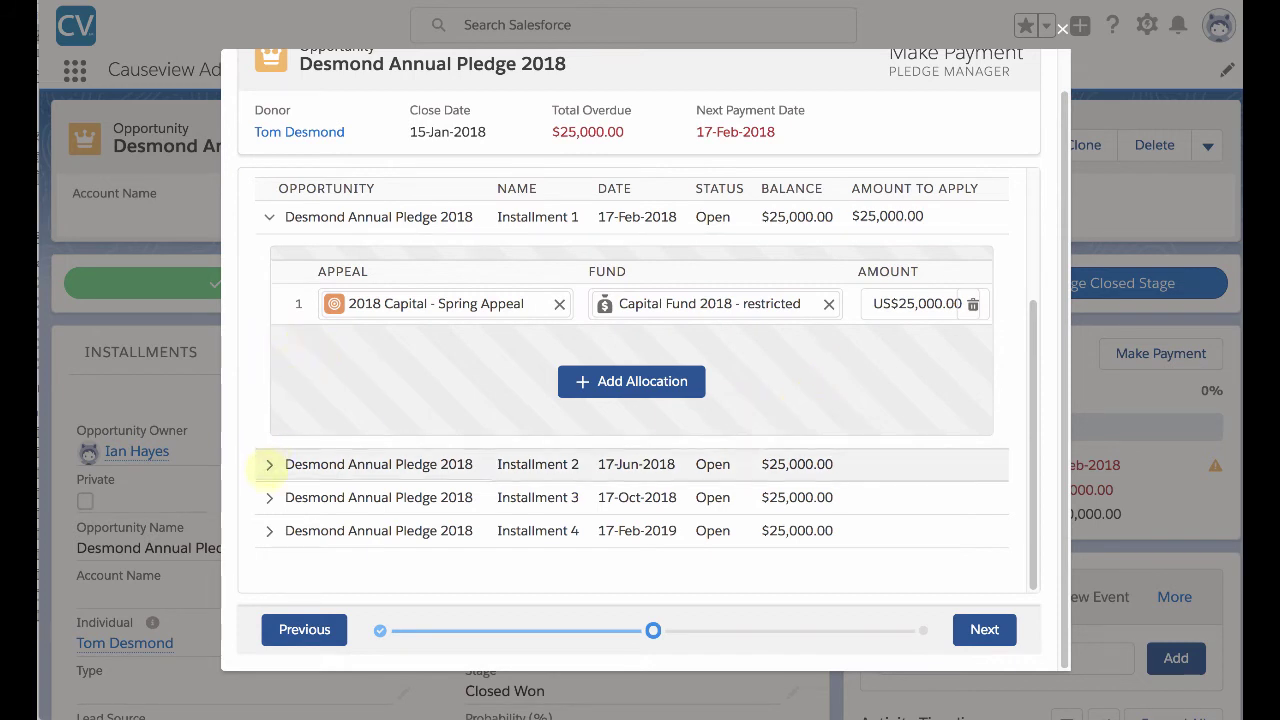
Check the appeal and fund allocated to Installment 2, and proceed to the payment confirmation details.
click(269, 464)
scroll(266, 460, down, 2)
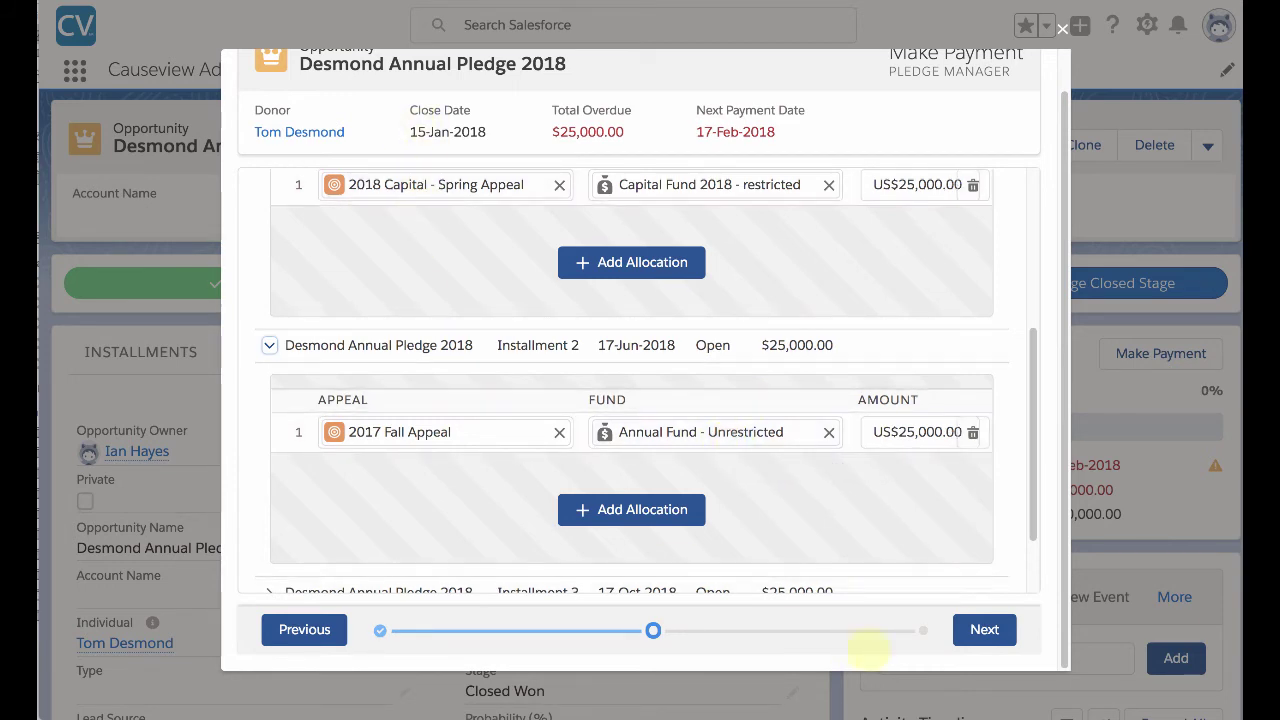
click(984, 630)
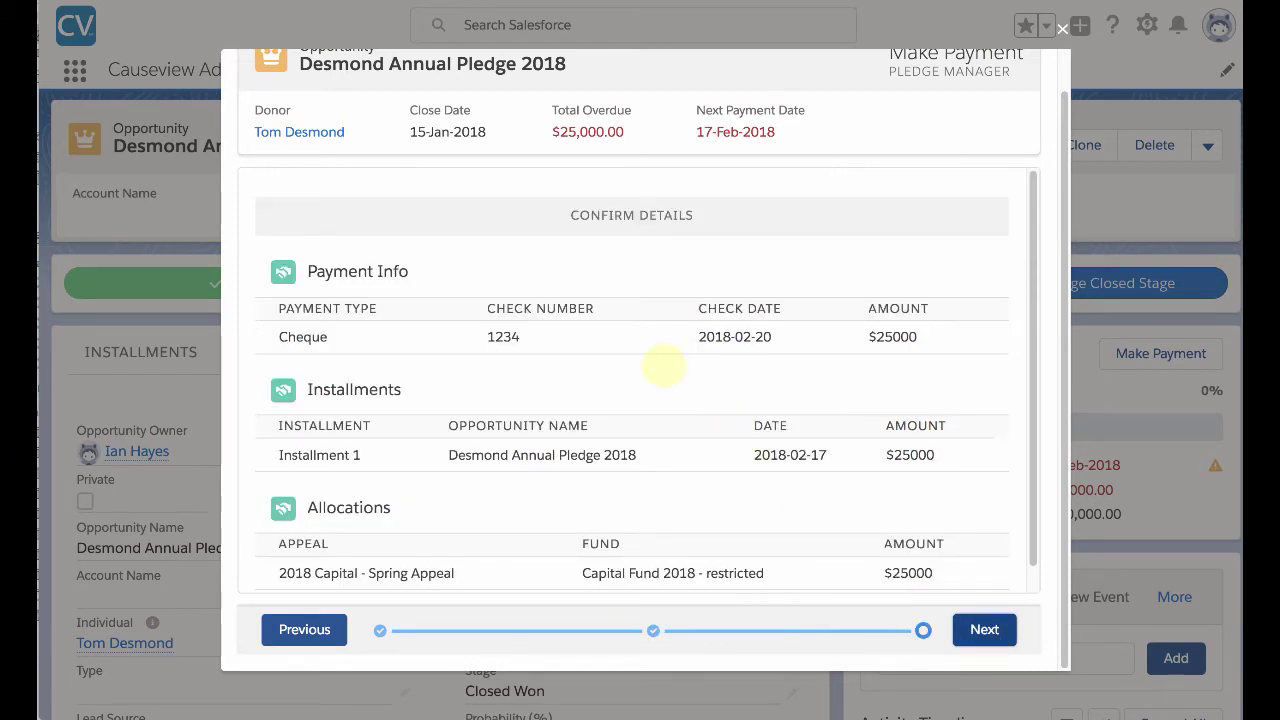
Review the payment summary, submit the payment for processing and open the resulting transaction record.
scroll(663, 372, down, 1)
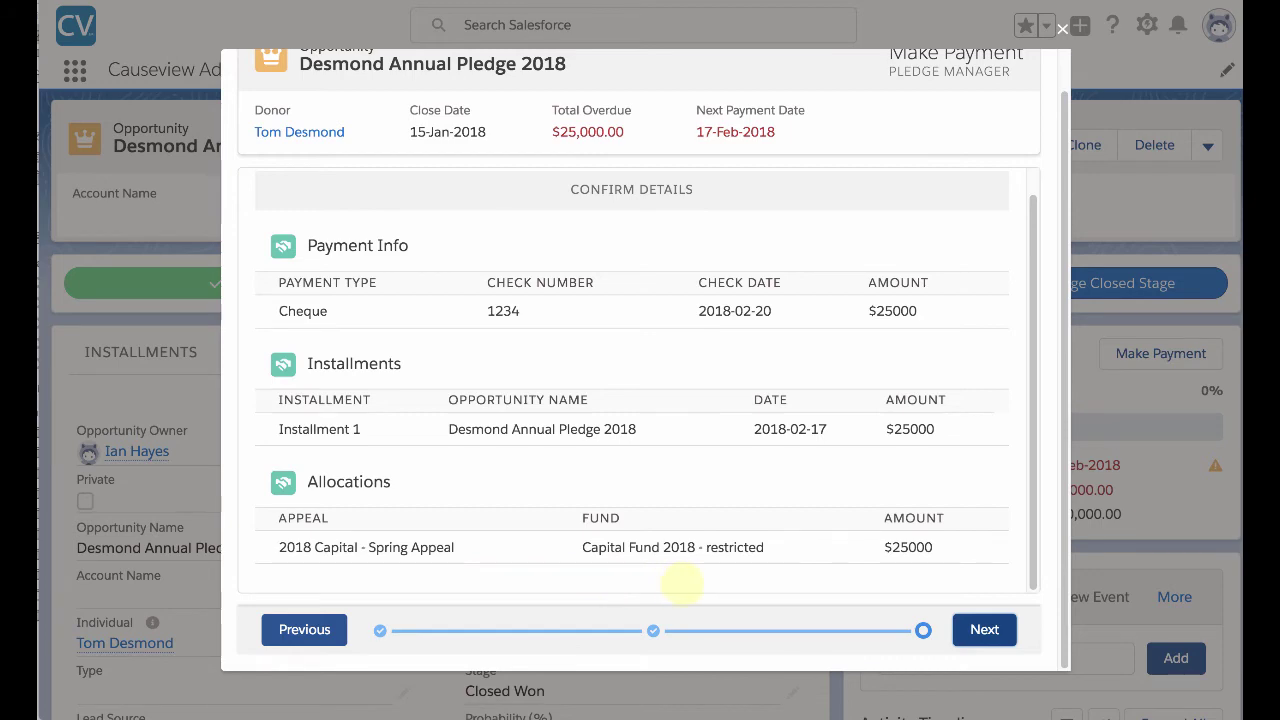
click(980, 628)
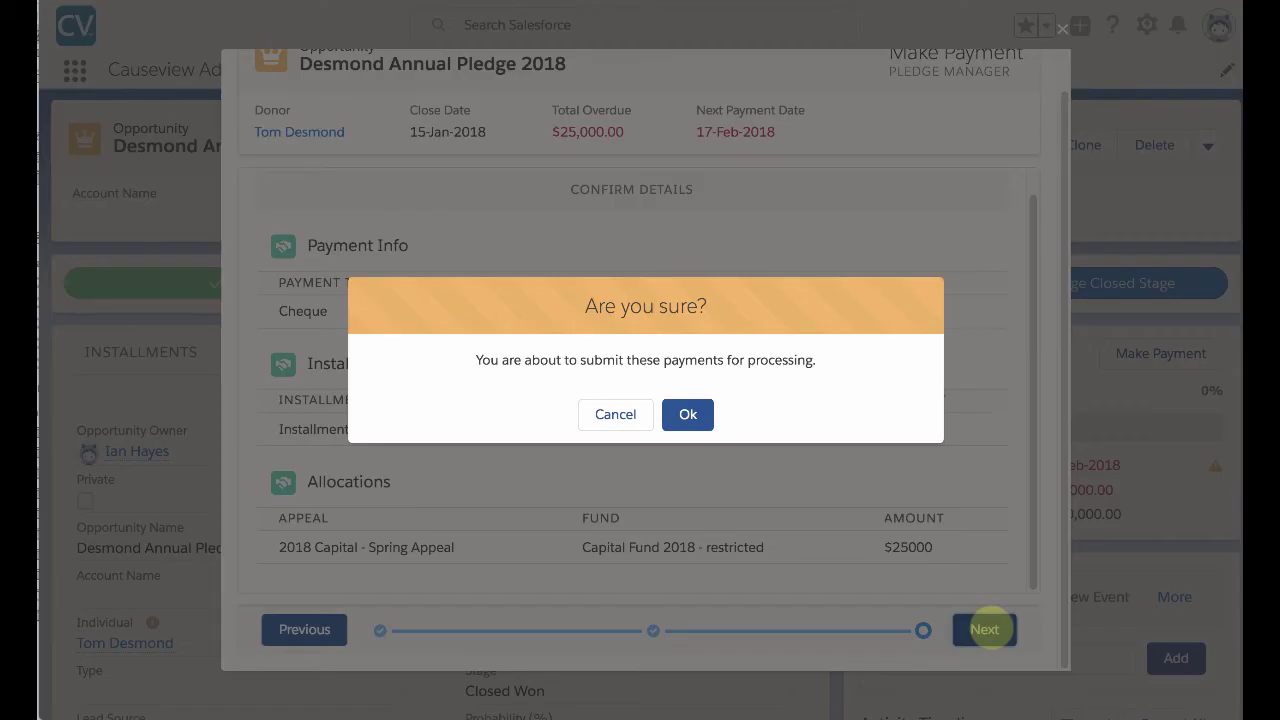
click(688, 413)
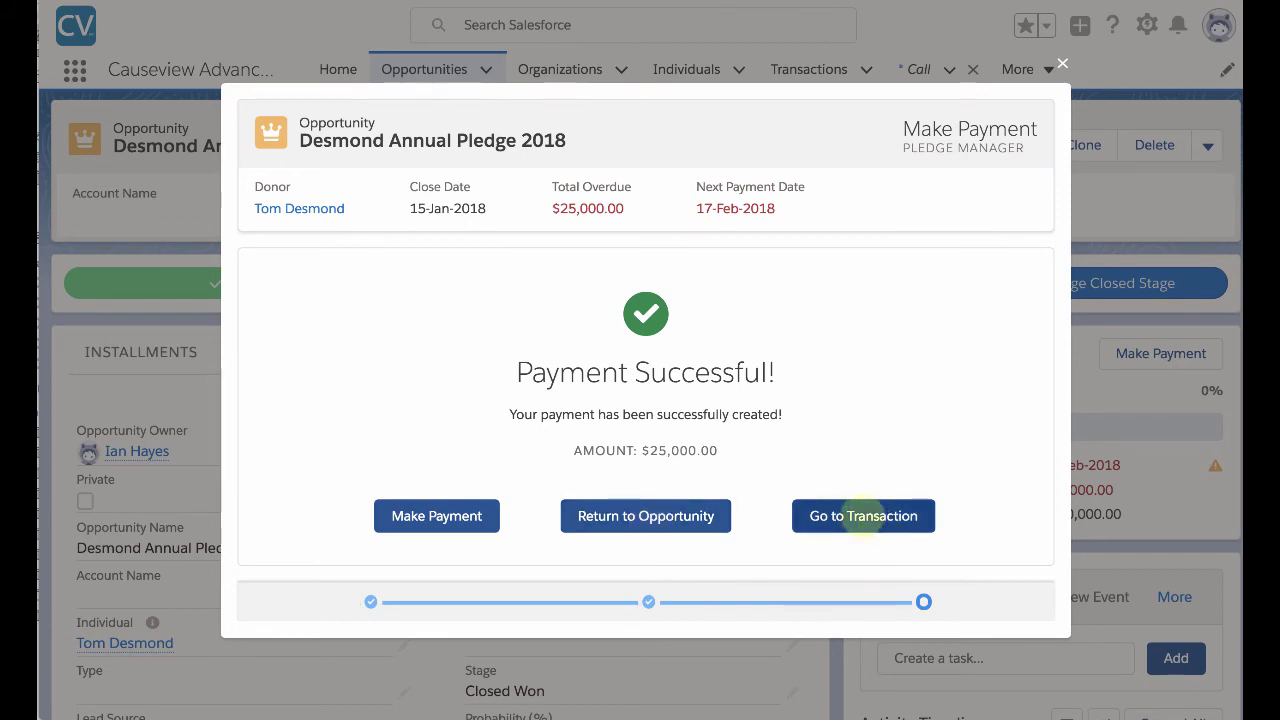
click(862, 516)
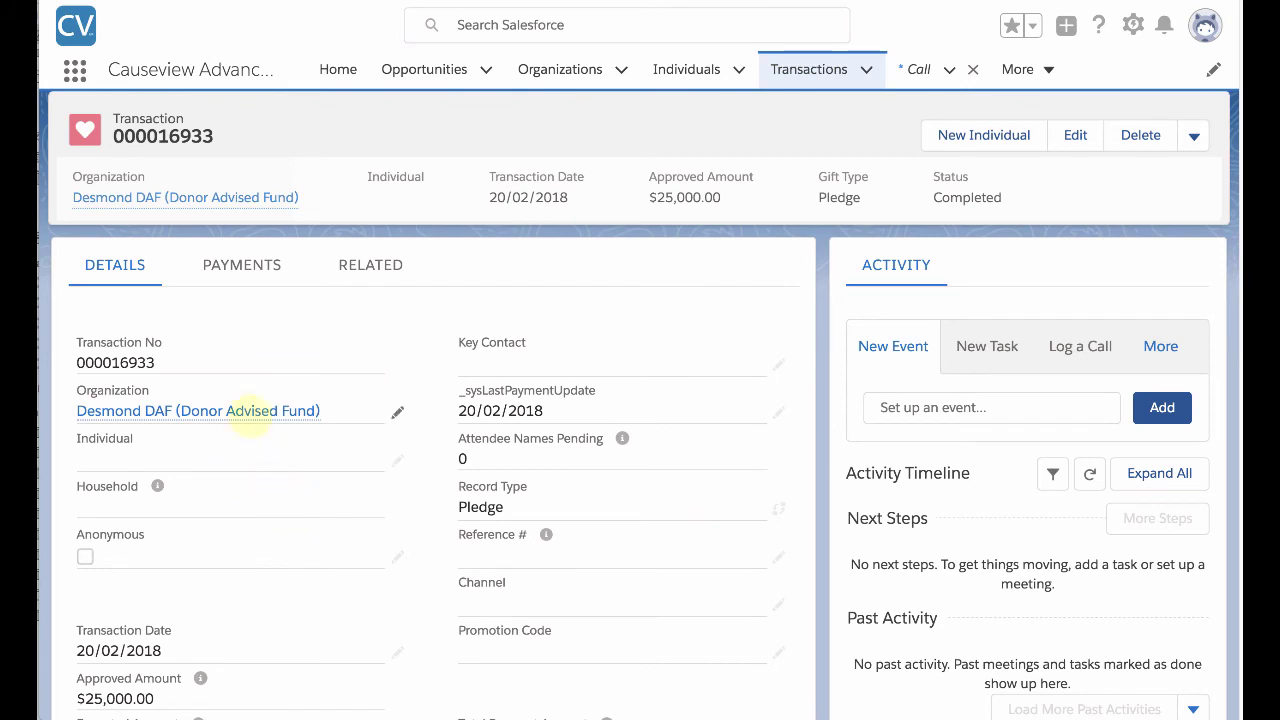
Review the completed transaction's details, and examine its related allocations and soft credits.
mouse_move(244, 410)
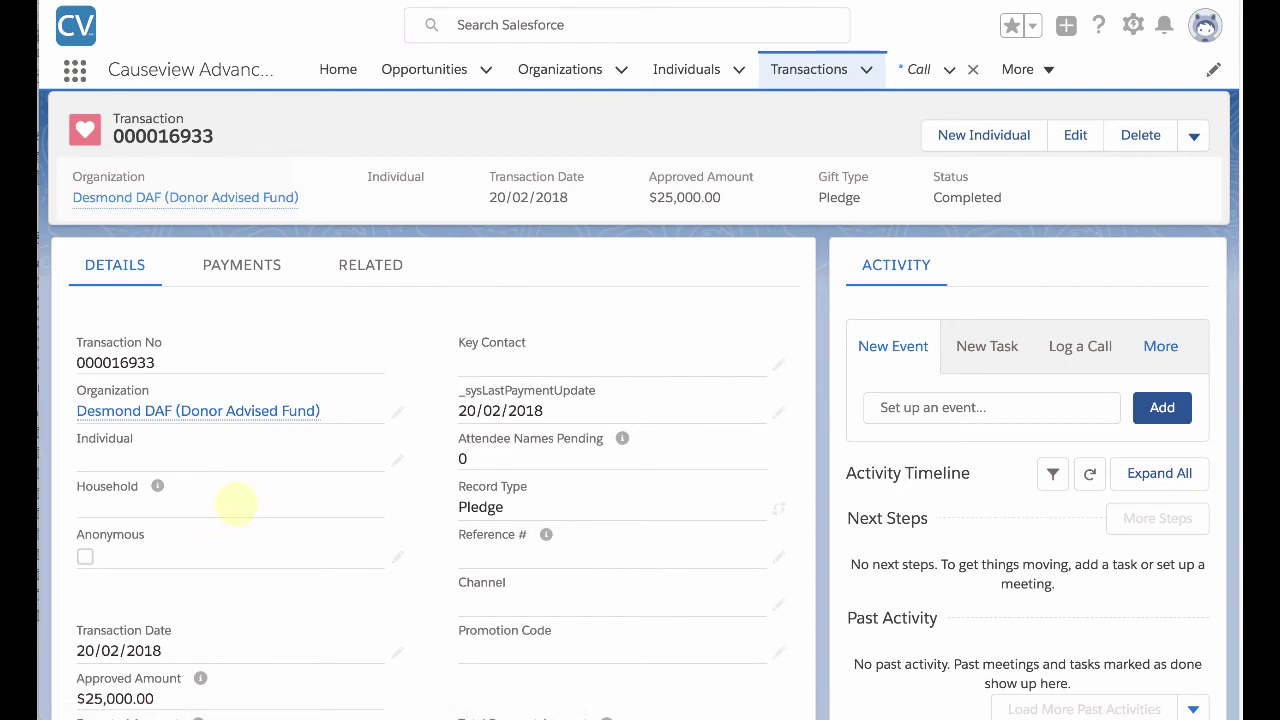
scroll(236, 504, down, 1)
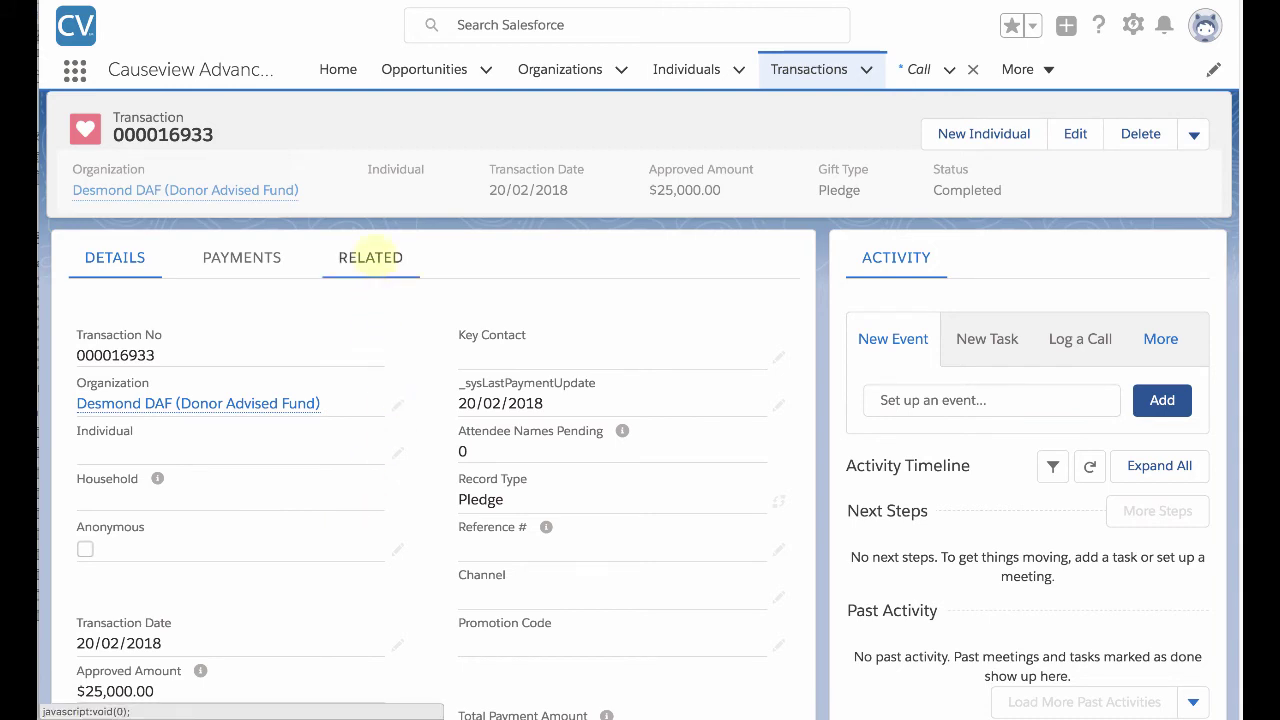
click(370, 257)
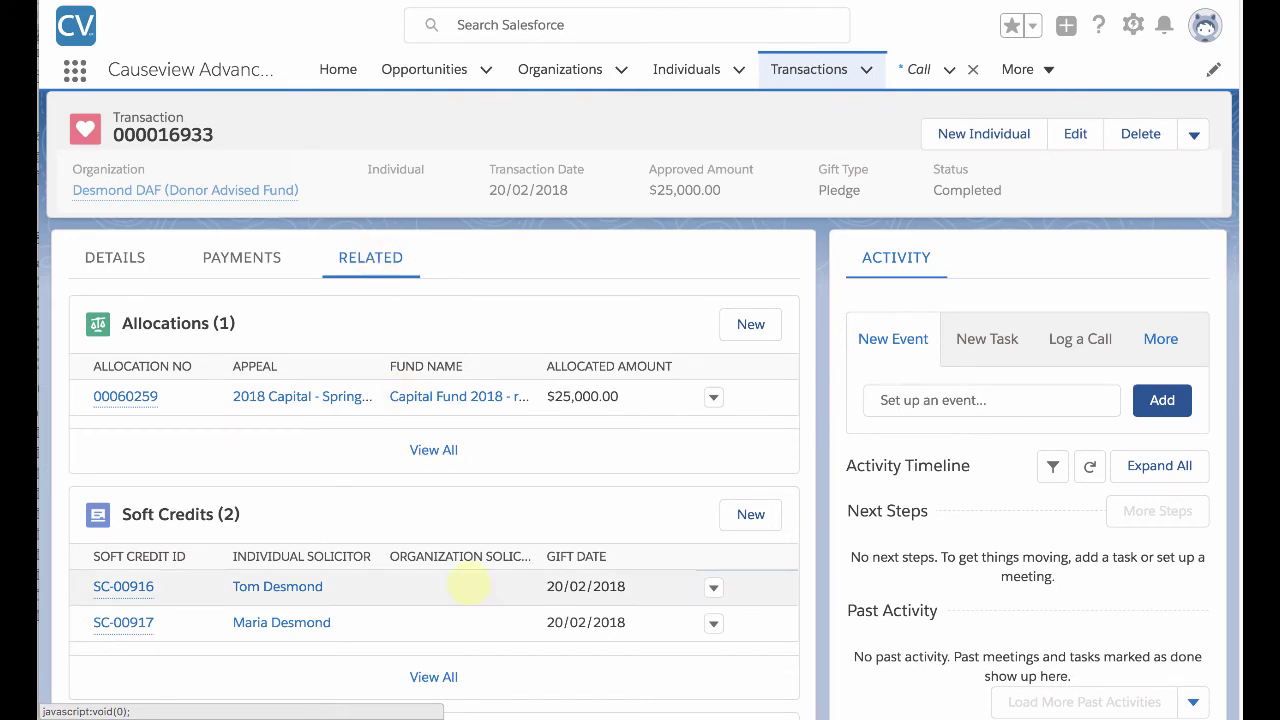
scroll(471, 586, down, 1)
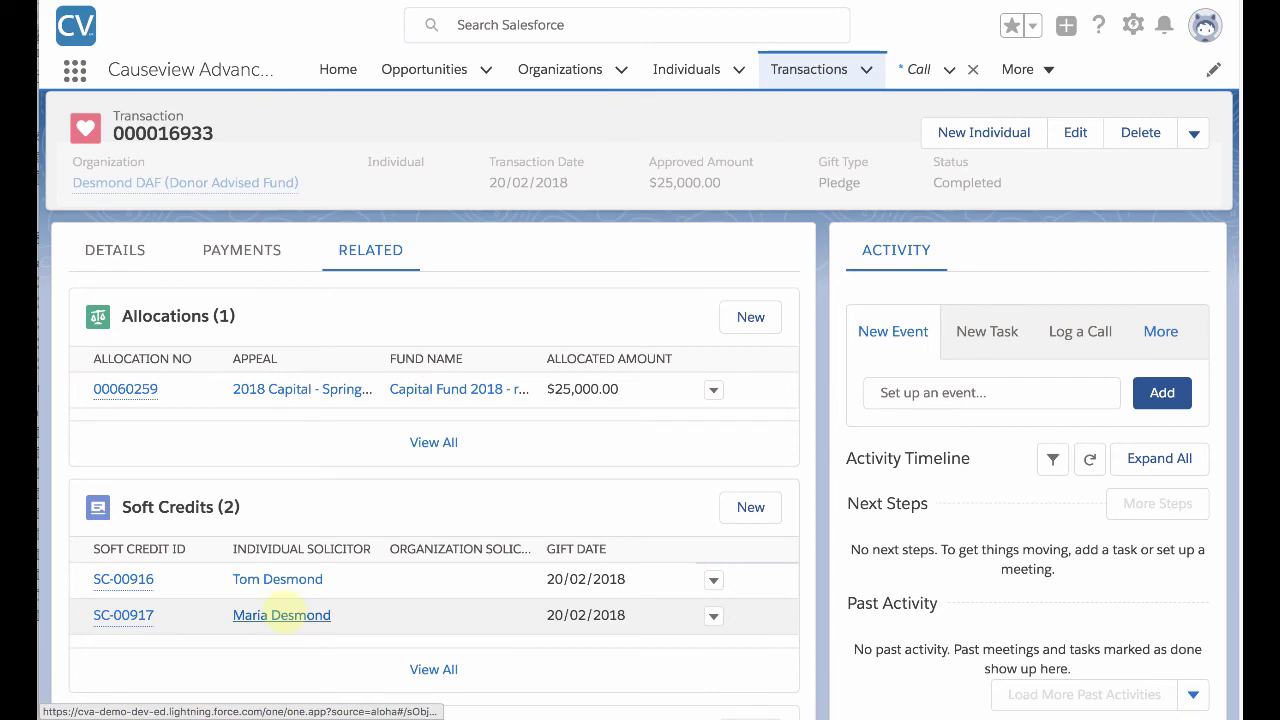
Open the donor's 2018 annual pledge opportunity and check its fulfillment progress, next installment and remaining balance.
click(424, 69)
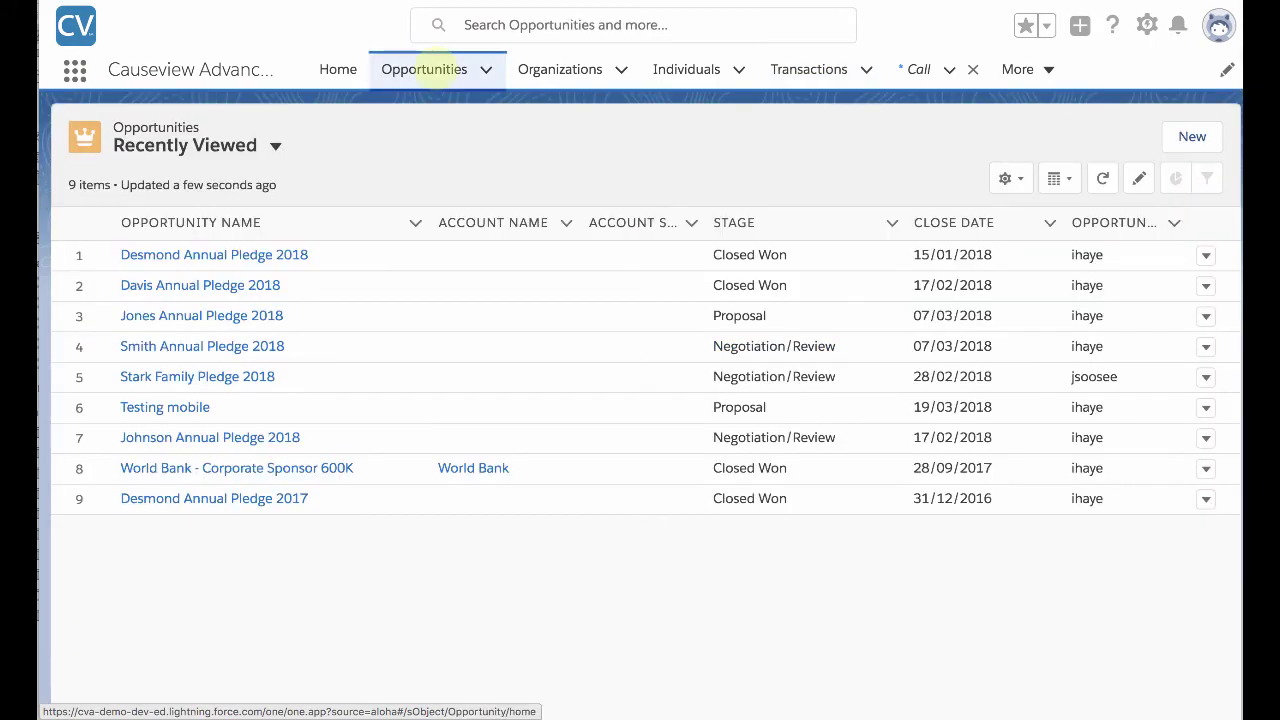
click(205, 254)
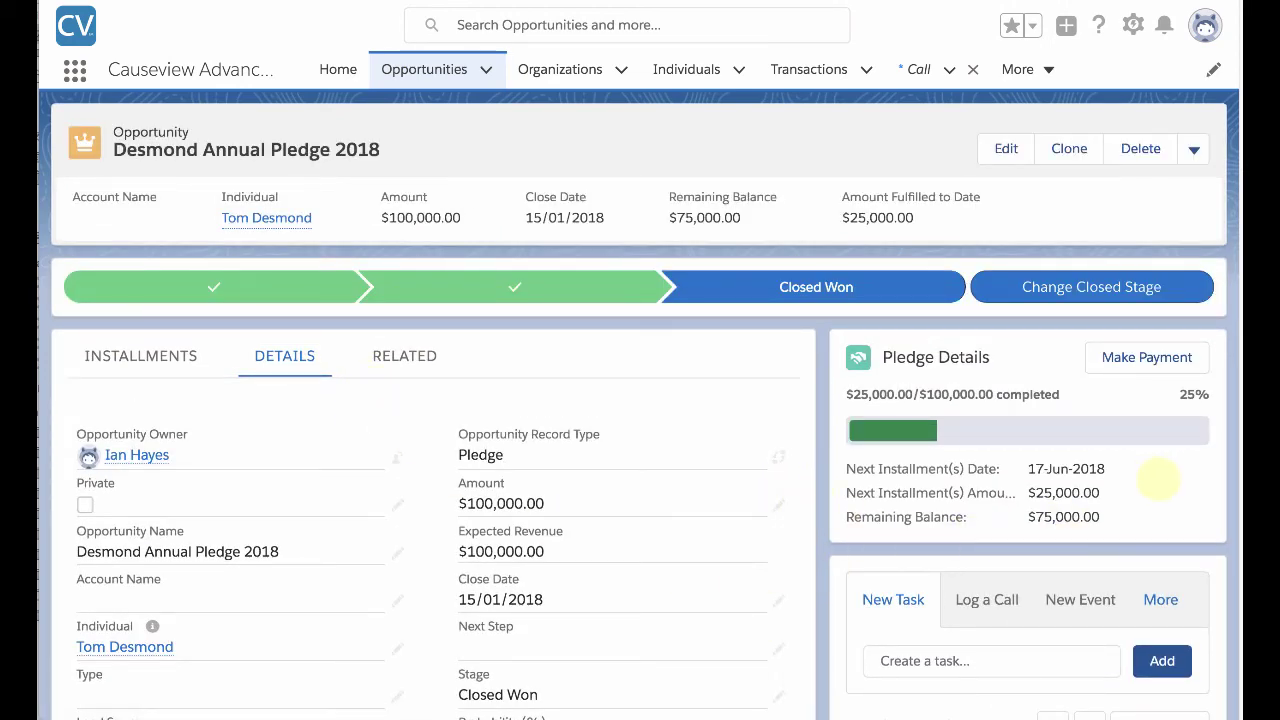
scroll(1165, 486, down, 1)
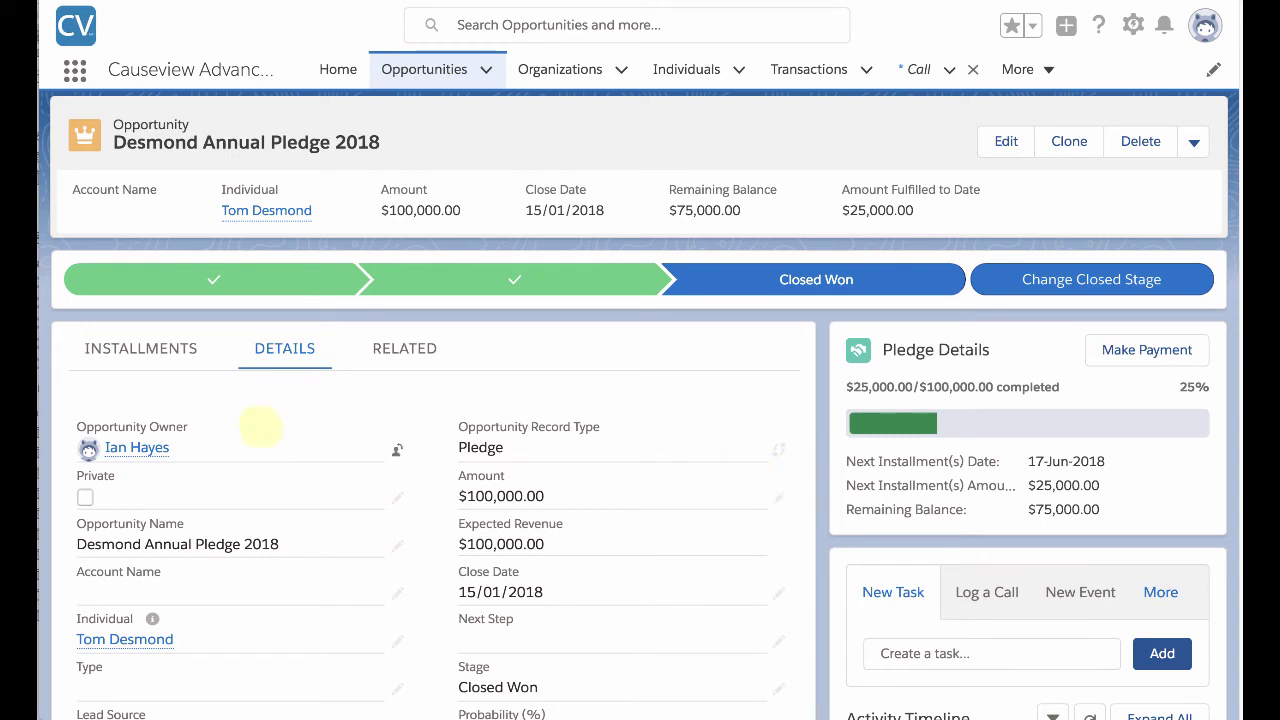
Open Installment 1 from the pledge's installments and view the full list of its related allocations.
click(146, 348)
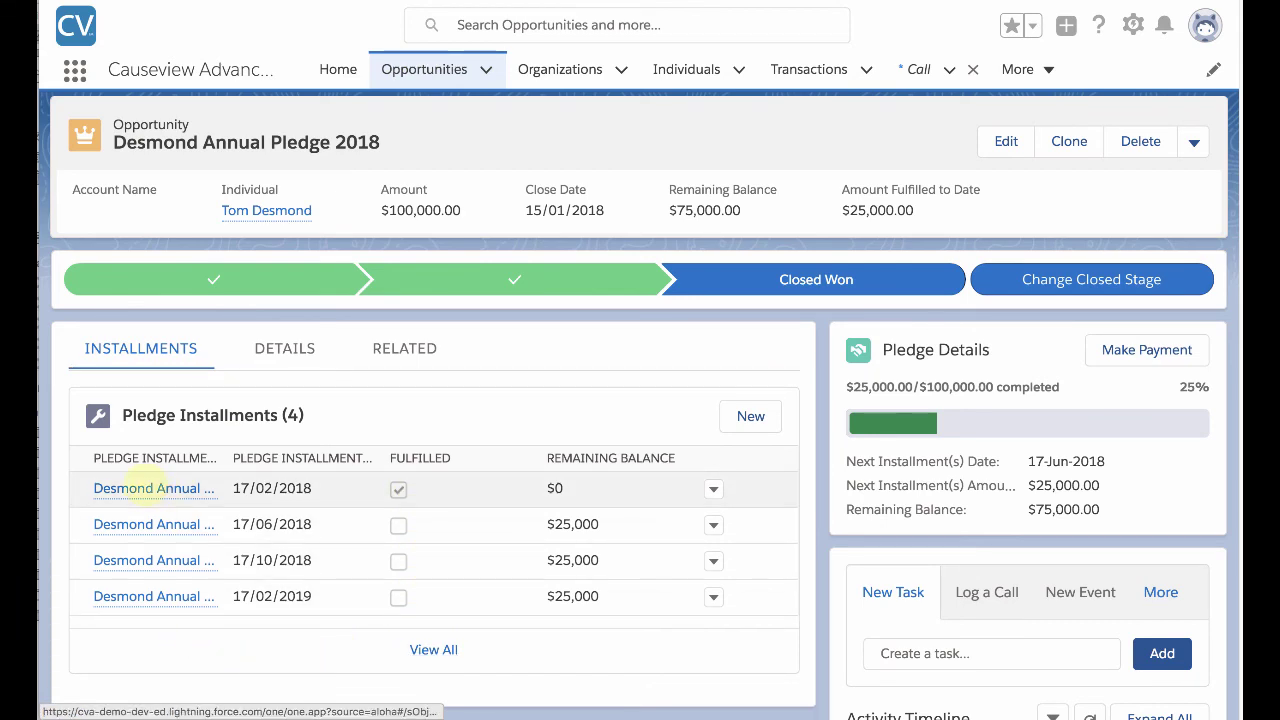
click(150, 487)
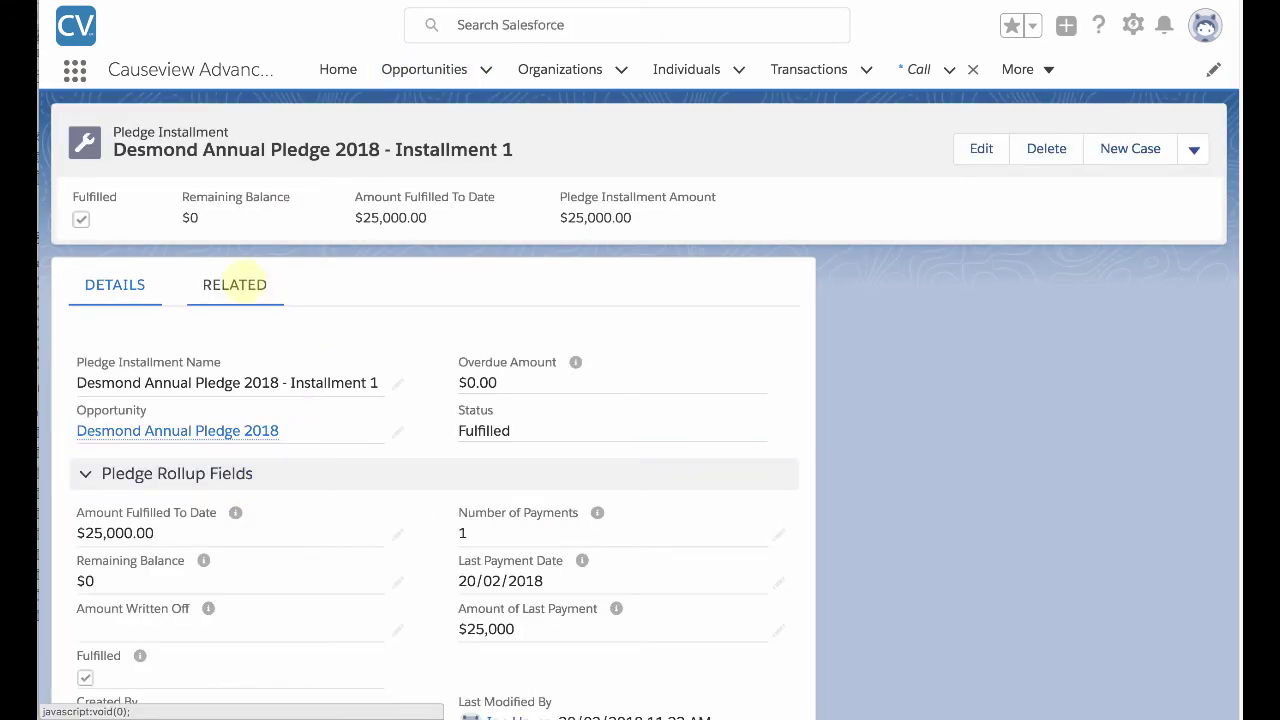
click(234, 285)
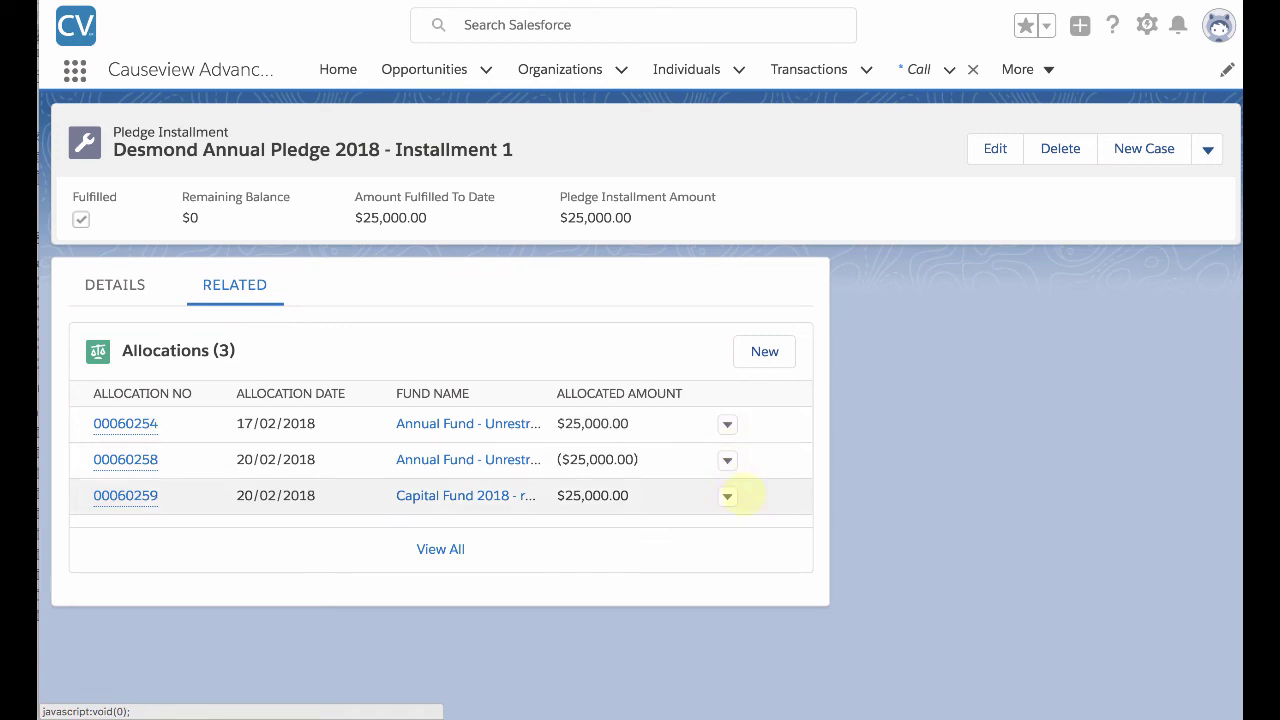
click(439, 549)
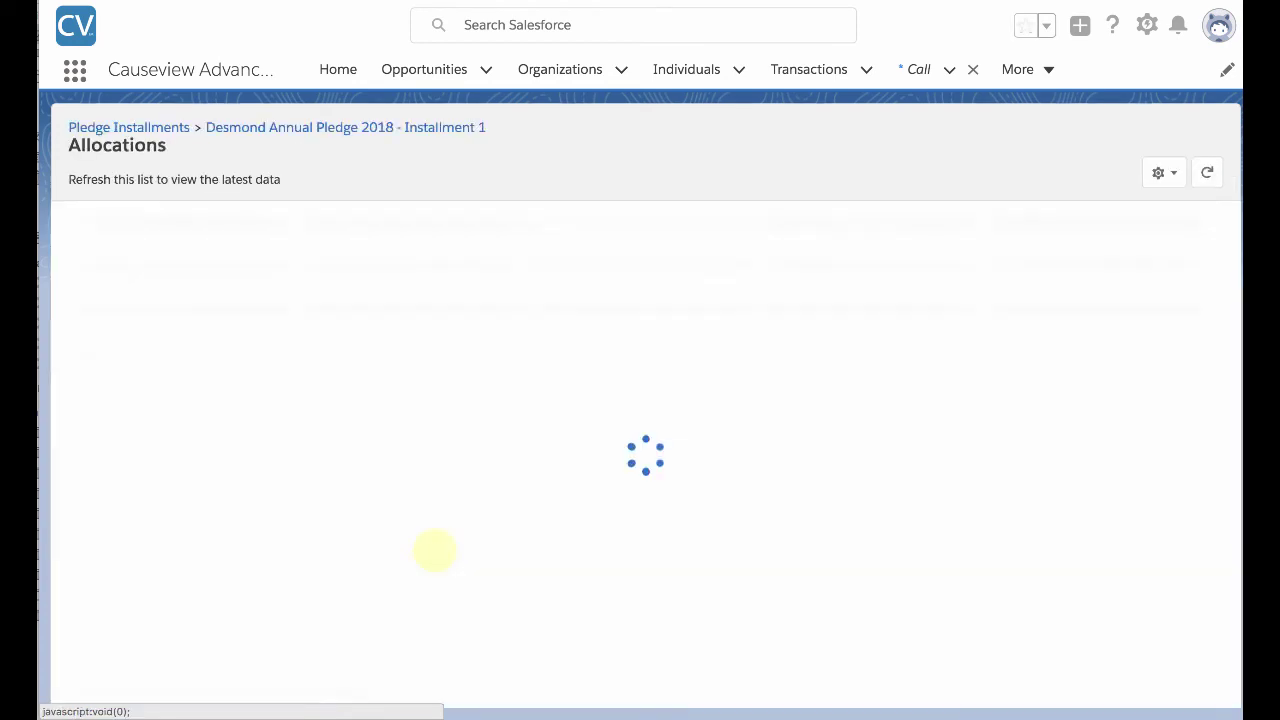